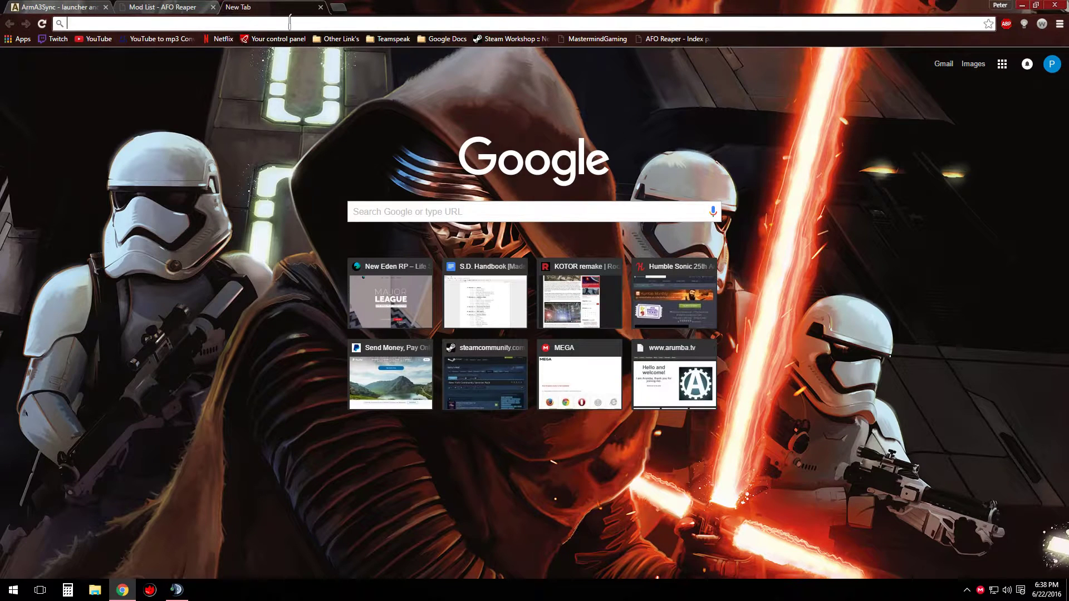
# Step: Start the ArmA3Sync download from its Armaholic page, then return to the new tab
pyautogui.click(70, 6)
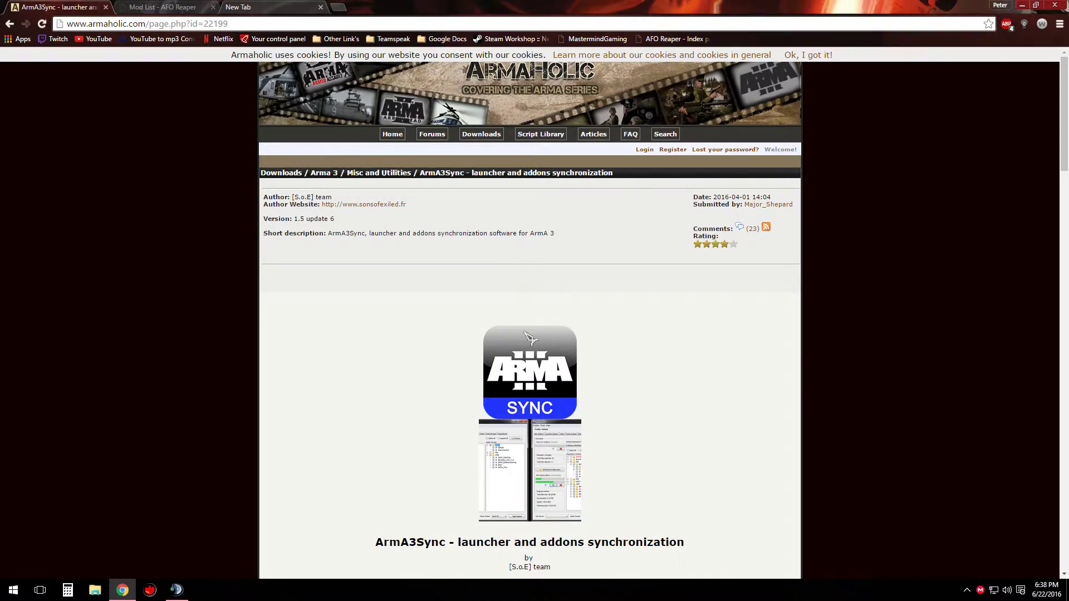
pyautogui.scroll(-20, 529, 337)
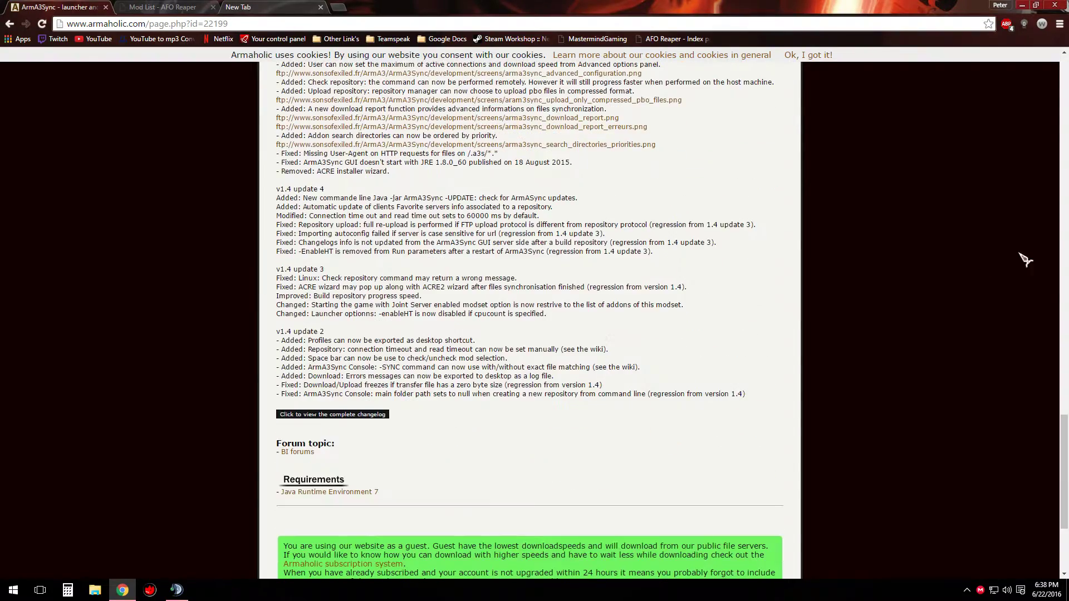
pyautogui.scroll(-4, 795, 438)
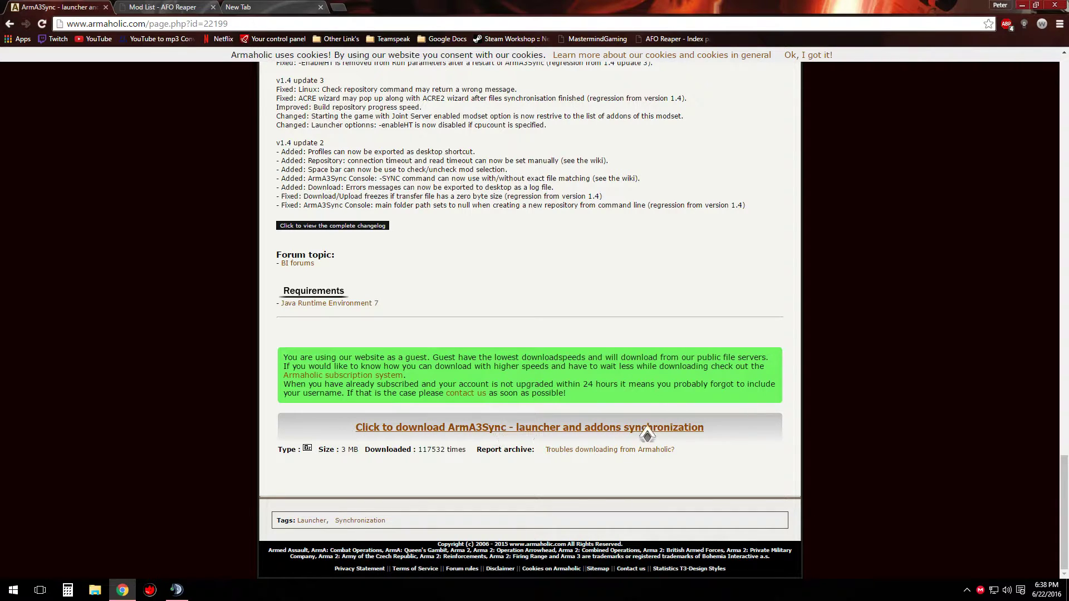
pyautogui.click(489, 433)
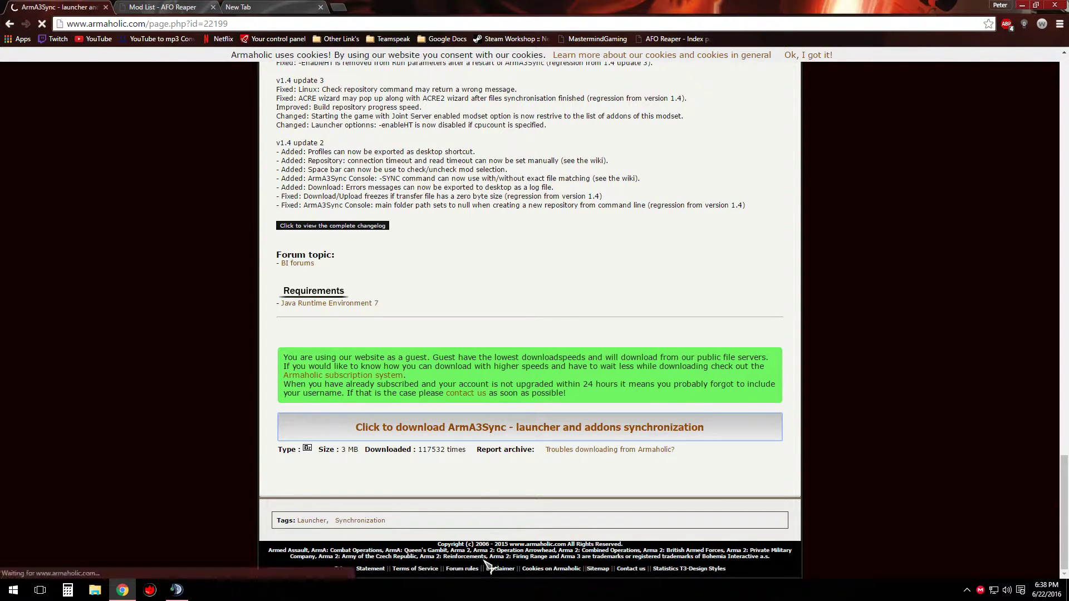
pyautogui.scroll(-10, 498, 524)
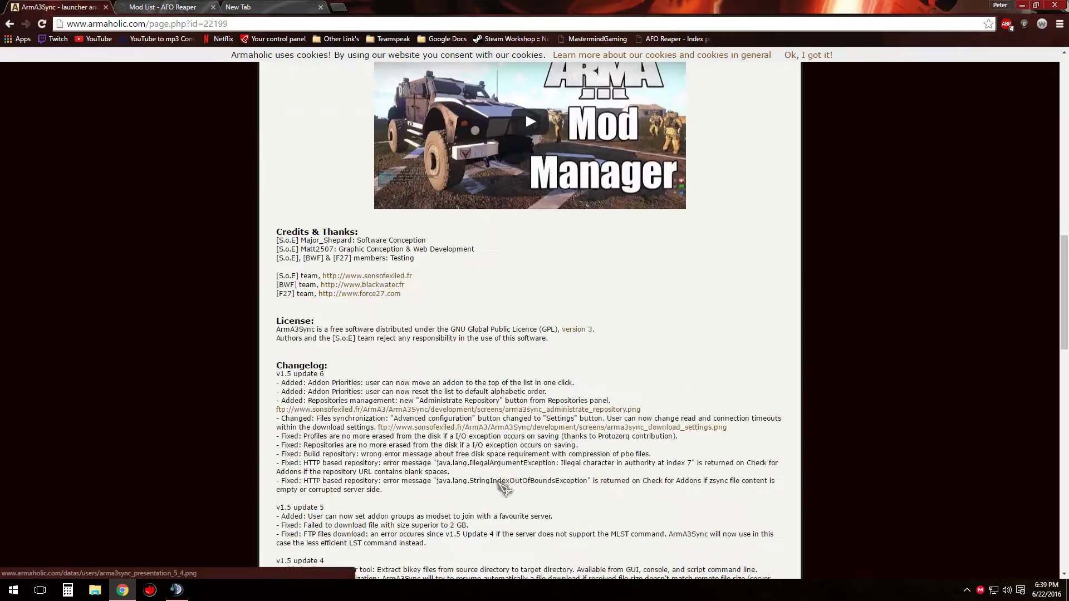
pyautogui.scroll(-15, 504, 487)
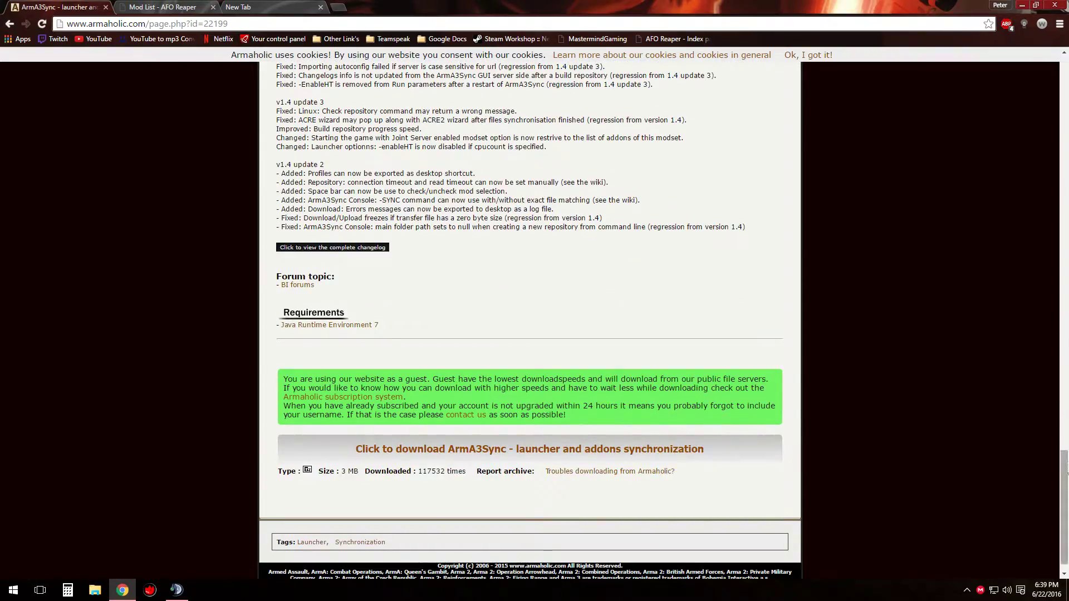
pyautogui.moveTo(1064, 471); pyautogui.dragTo(1064, 73)
pyautogui.click(251, 8)
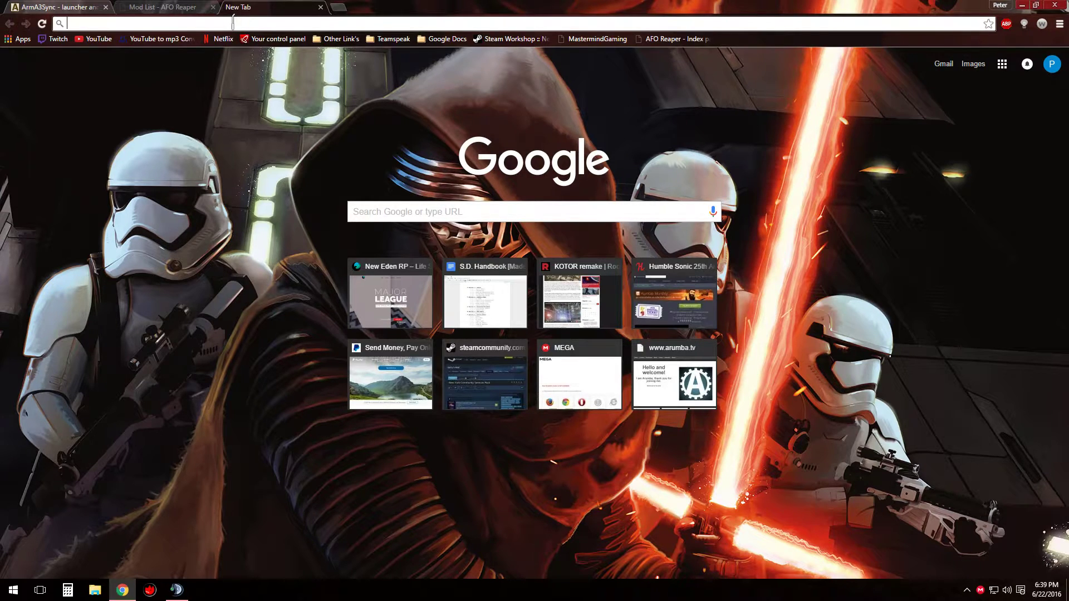
# Step: Search Google for '7zip' and open the official 7-zip.org homepage
pyautogui.write('7zip')
pyautogui.press('Return')
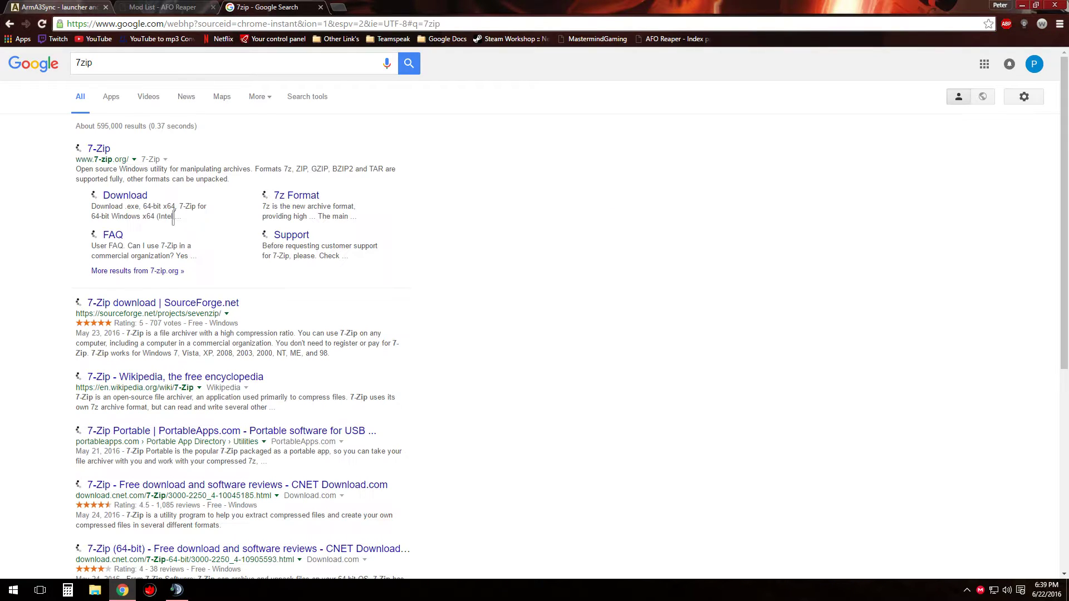
pyautogui.click(98, 149)
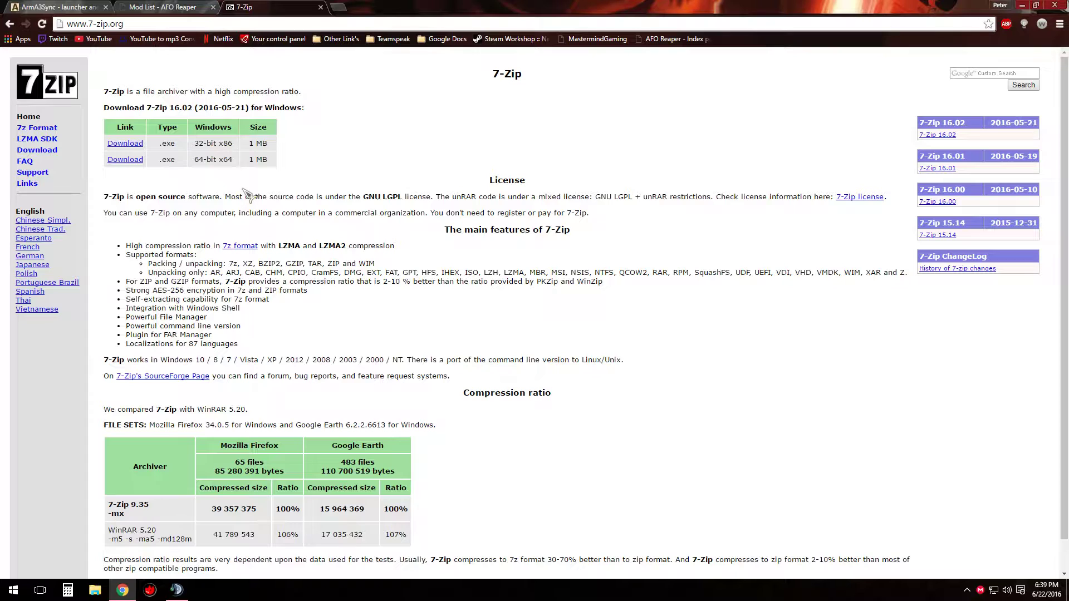
# Step: In a new tab, search 'winrar' and open the RARLAB WinRAR downloads page
pyautogui.click(338, 7)
pyautogui.write('winrar')
pyautogui.press('Return')
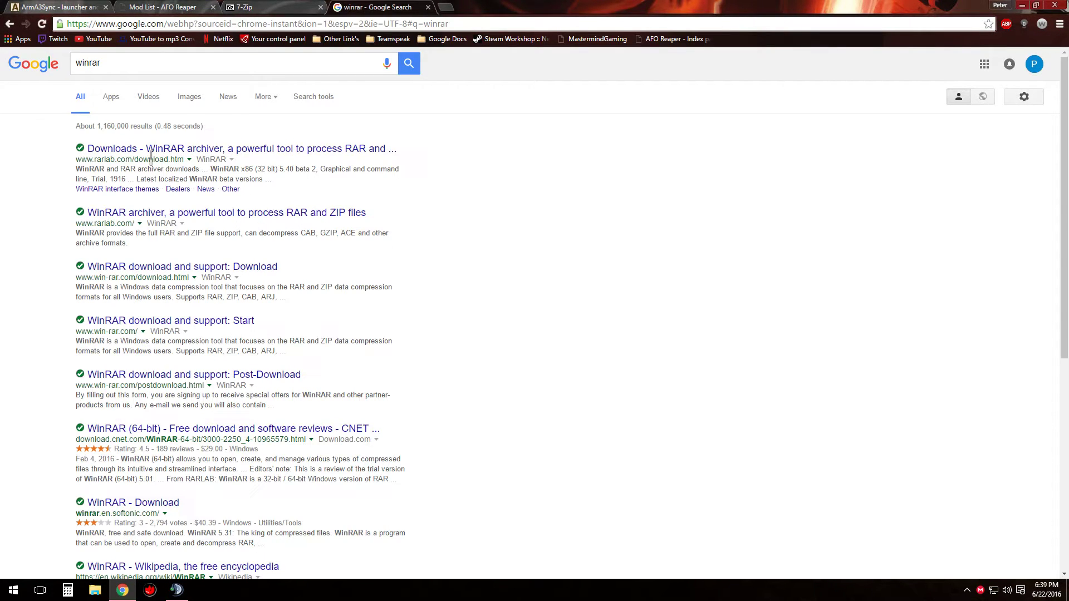
pyautogui.click(153, 150)
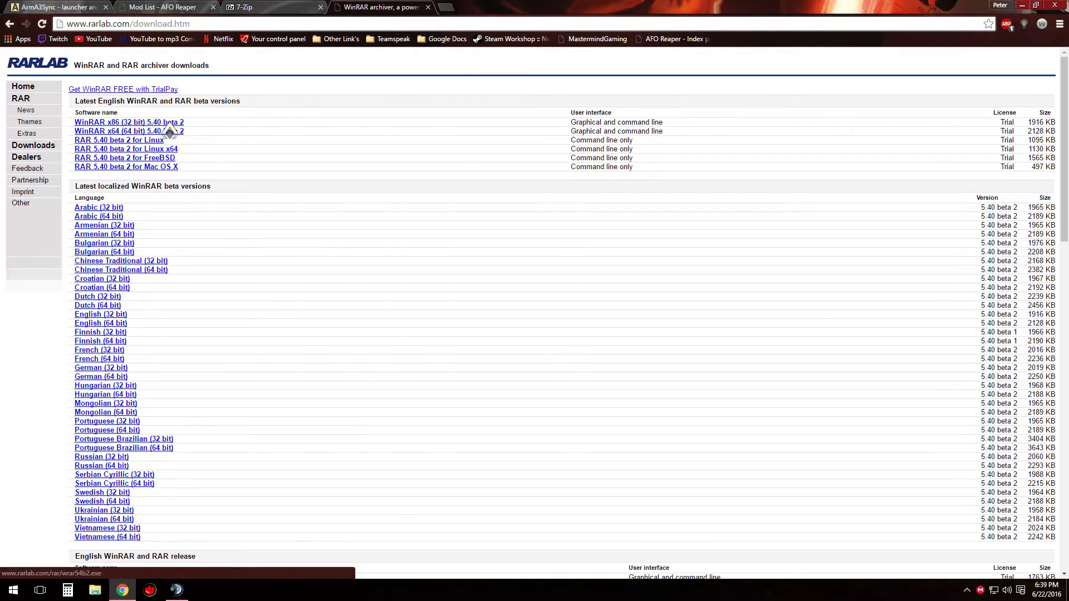
pyautogui.moveTo(1065, 151)
pyautogui.mouseDown()
pyautogui.moveTo(1065, 334)
pyautogui.moveTo(1064, 151)
pyautogui.mouseUp()
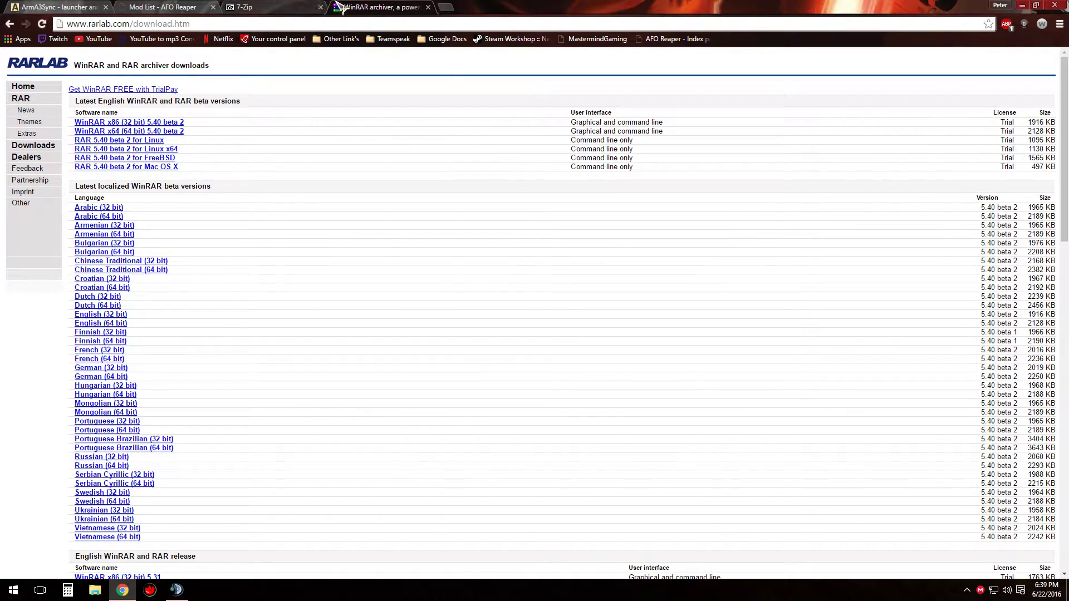
# Step: Switch back and forth between the 7-Zip and WinRAR pages
pyautogui.click(278, 12)
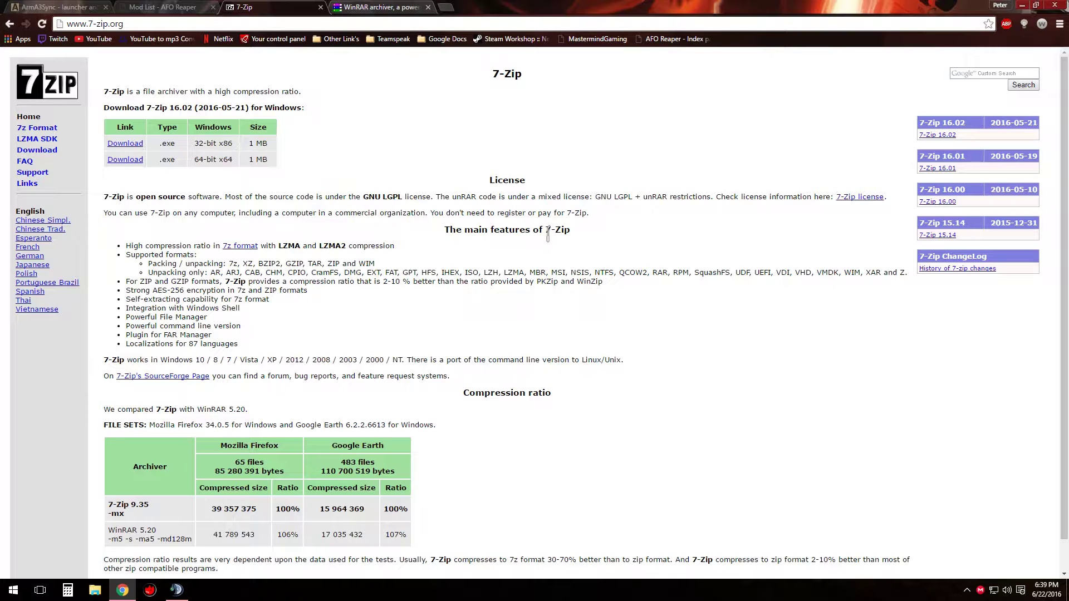
pyautogui.click(343, 11)
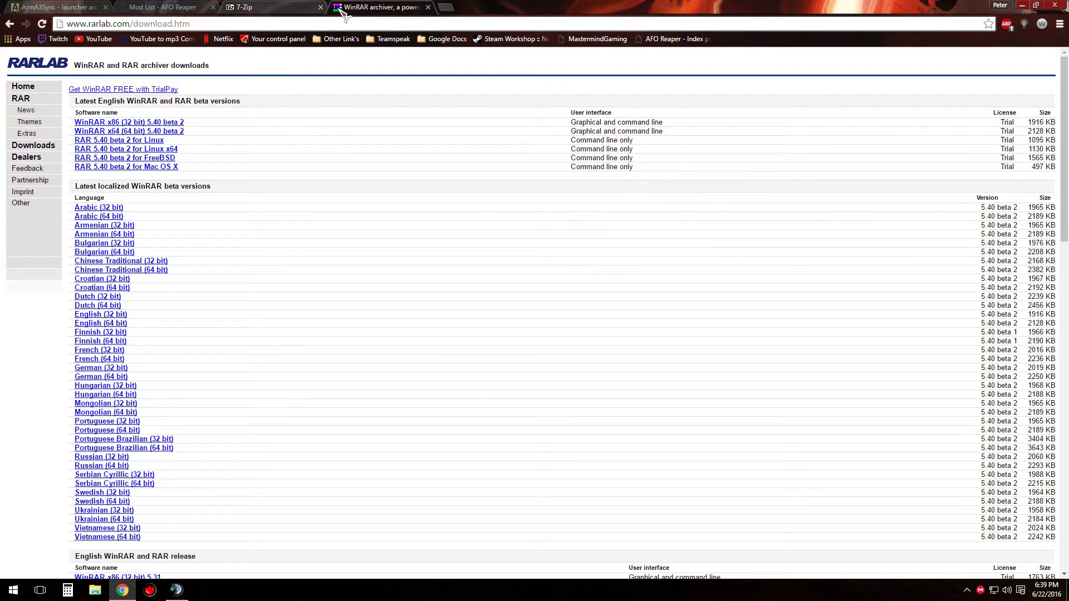
pyautogui.click(298, 12)
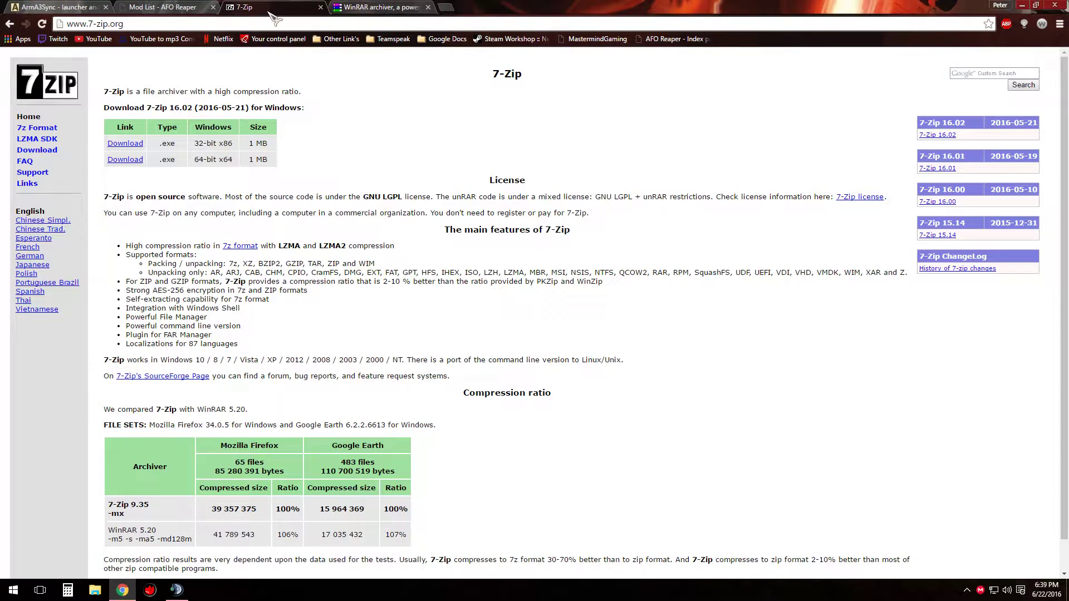
pyautogui.click(390, 8)
pyautogui.click(292, 8)
# Step: Minimize Chrome, check the Downloads folder in File Explorer, then close Explorer
pyautogui.click(1022, 5)
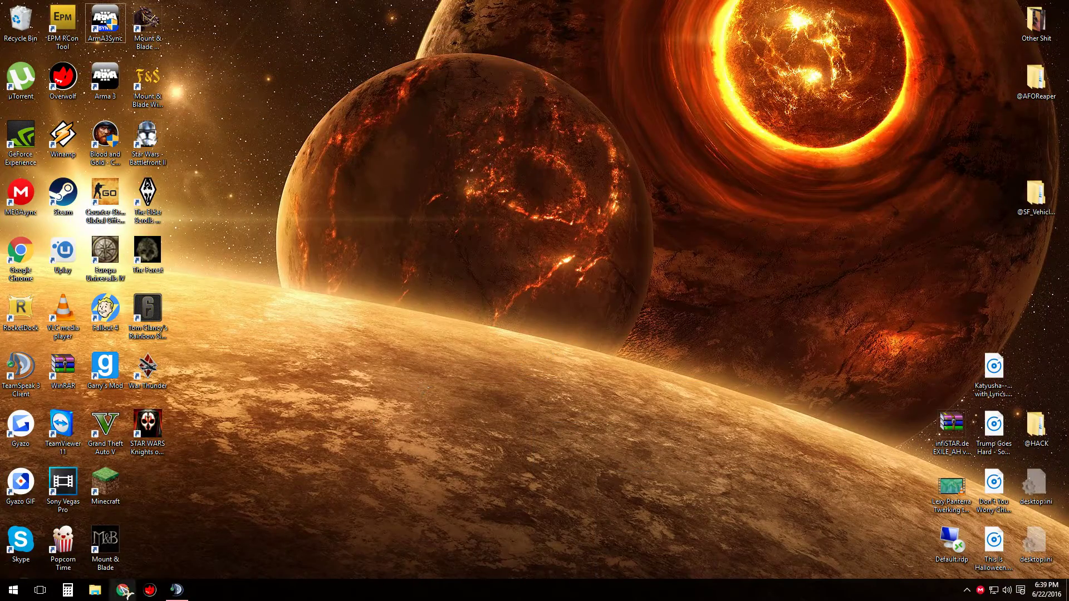
pyautogui.click(95, 590)
pyautogui.click(320, 173)
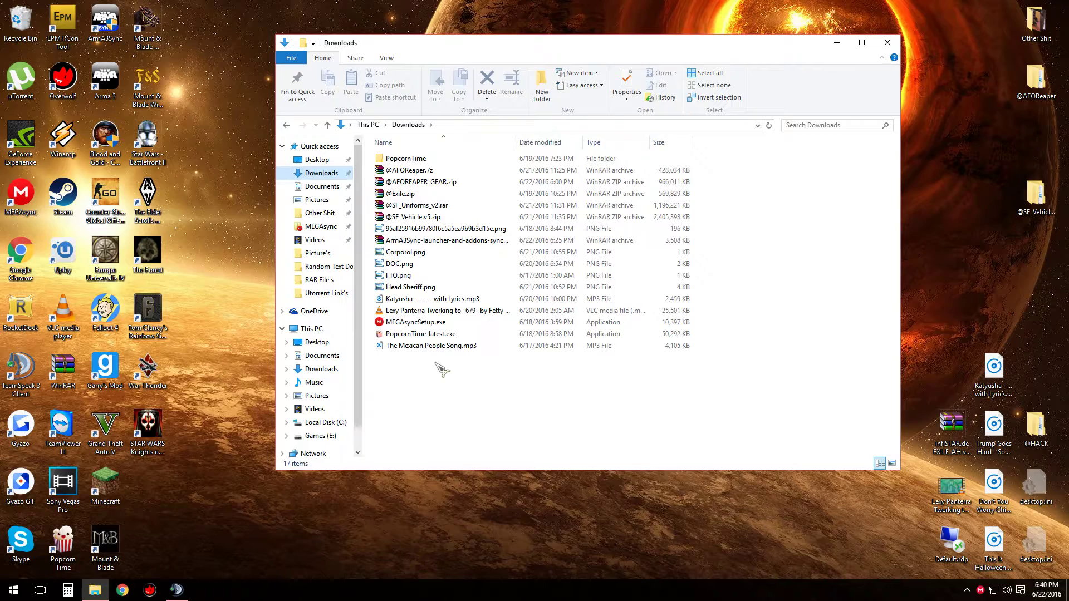
pyautogui.hotkey('alt', 'Left')
pyautogui.click(543, 381)
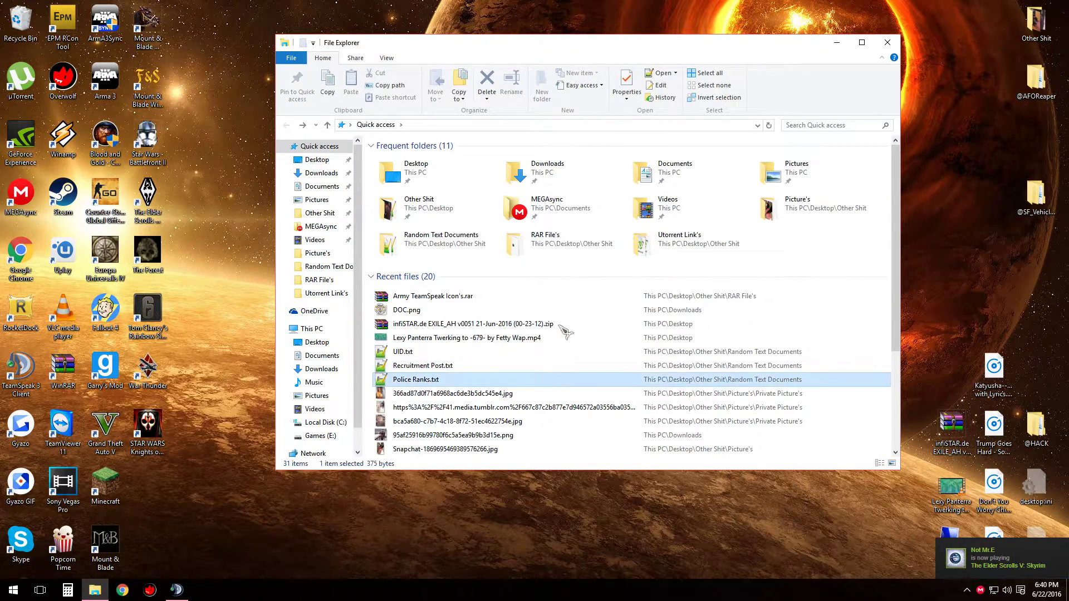
pyautogui.click(886, 43)
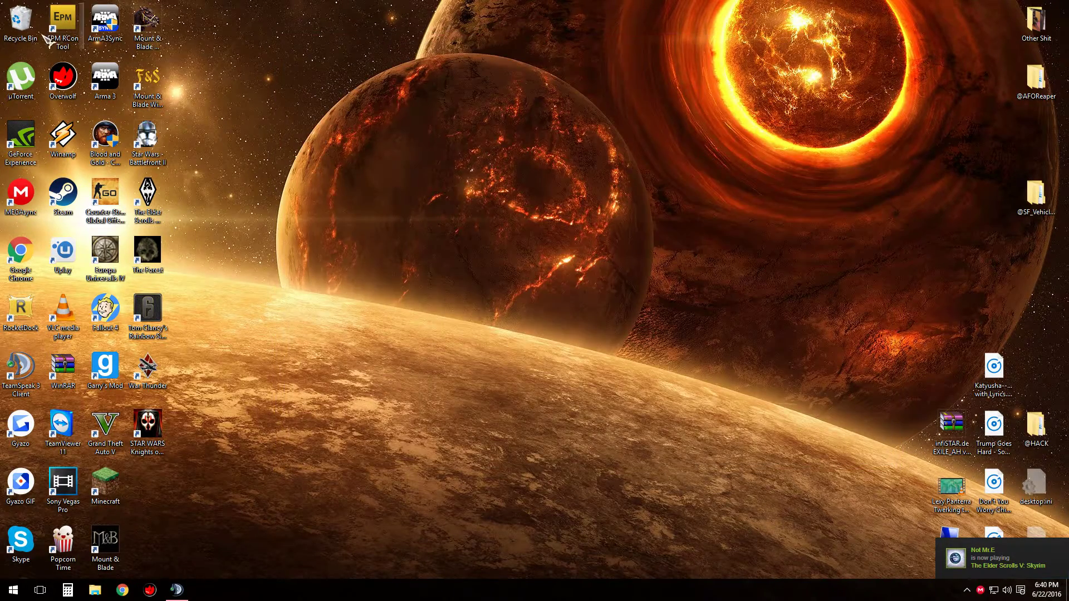
# Step: Drag the ArmA3Sync launcher 7z archive from the Recycle Bin onto the desktop
pyautogui.doubleClick(20, 22)
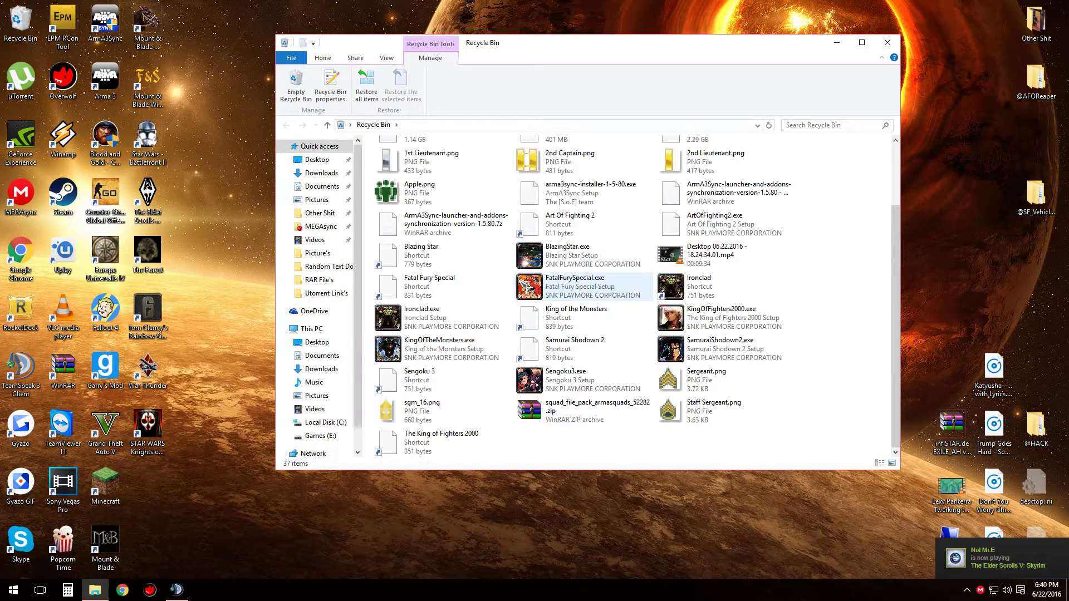
pyautogui.click(455, 226)
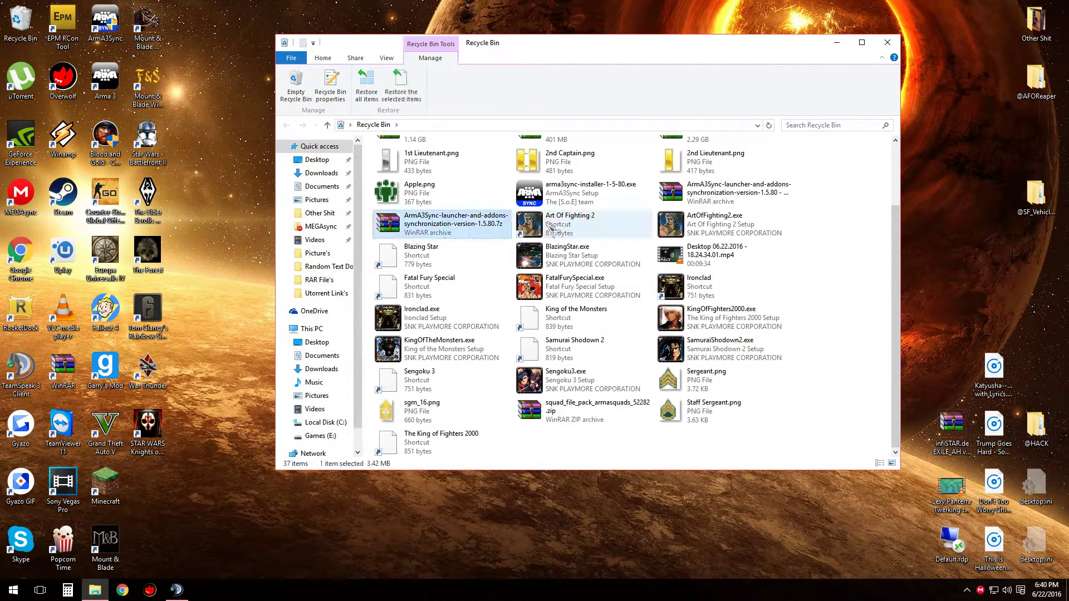
pyautogui.click(557, 195)
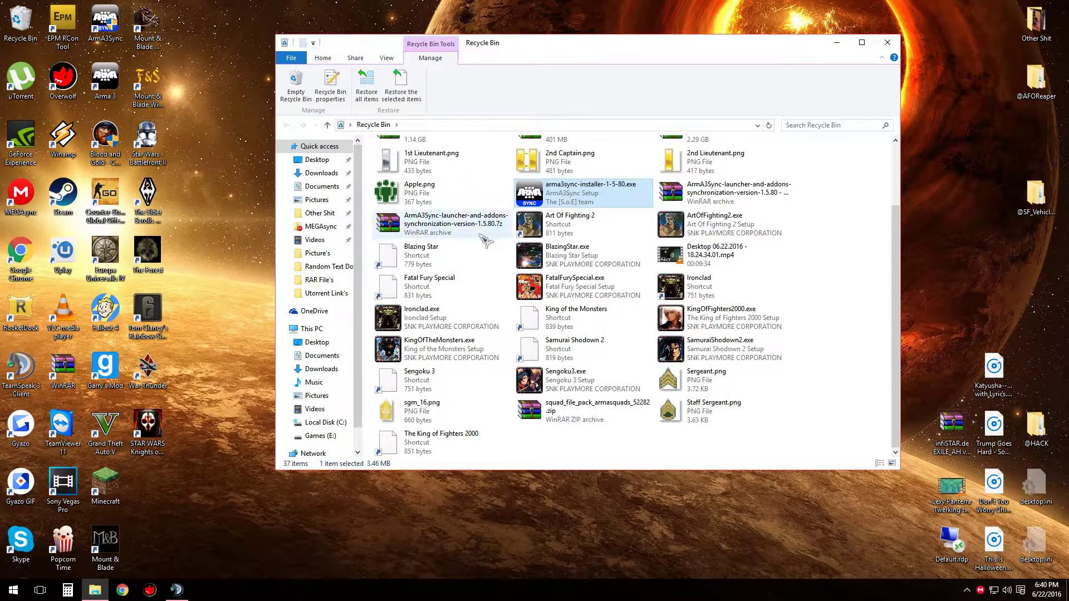
pyautogui.moveTo(484, 239); pyautogui.dragTo(236, 236)
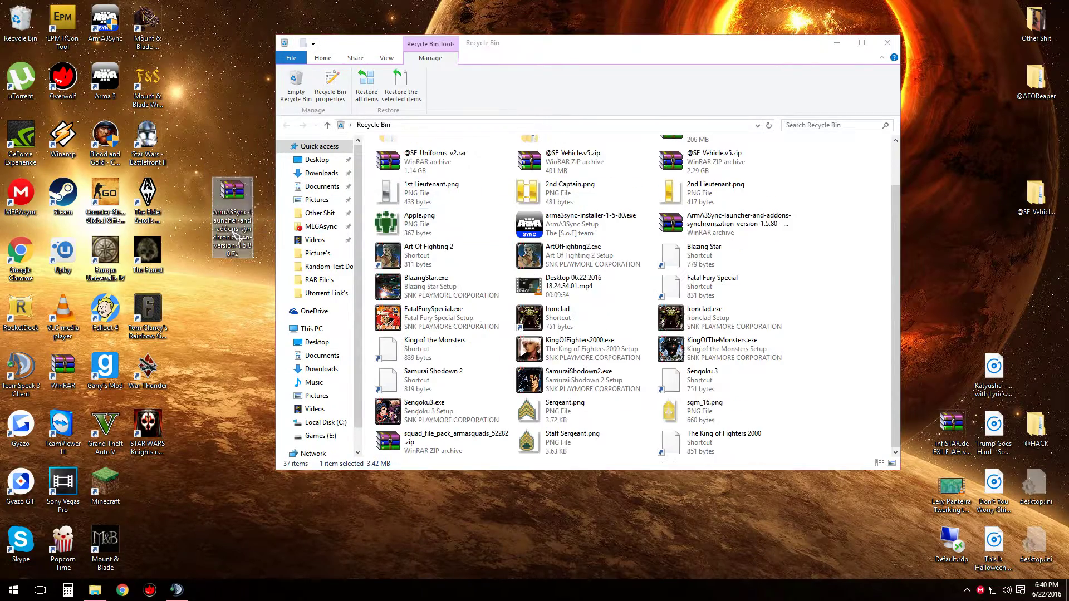
pyautogui.click(887, 43)
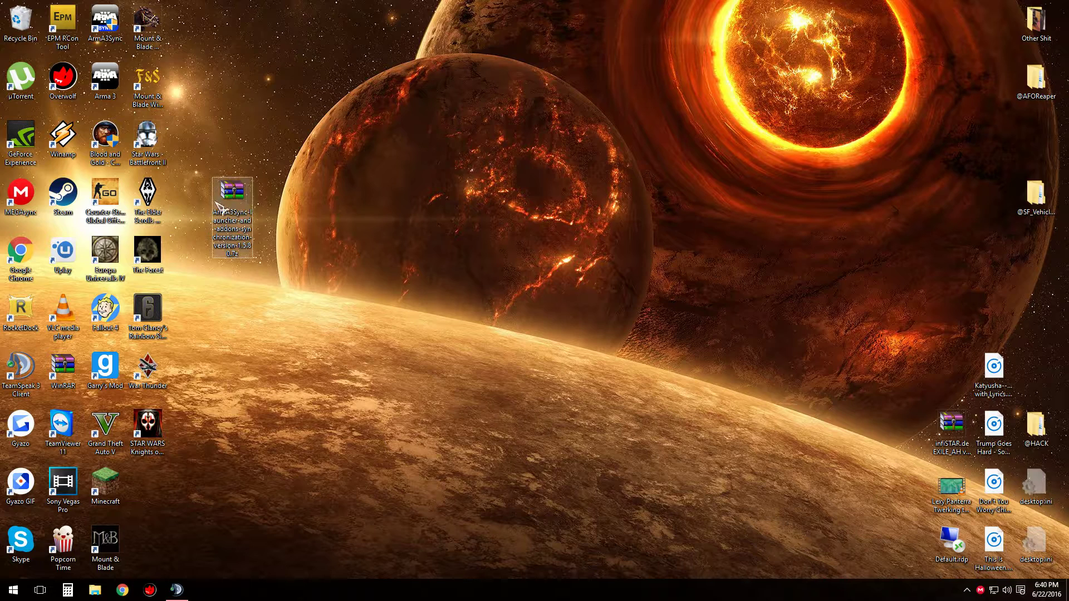
# Step: Delete the extra pasted copies, leaving a single ArmA3Sync 7z archive
pyautogui.hotkey('ctrl', 'v')
pyautogui.hotkey('ctrl', 'v')
pyautogui.hotkey('ctrl', 'v')
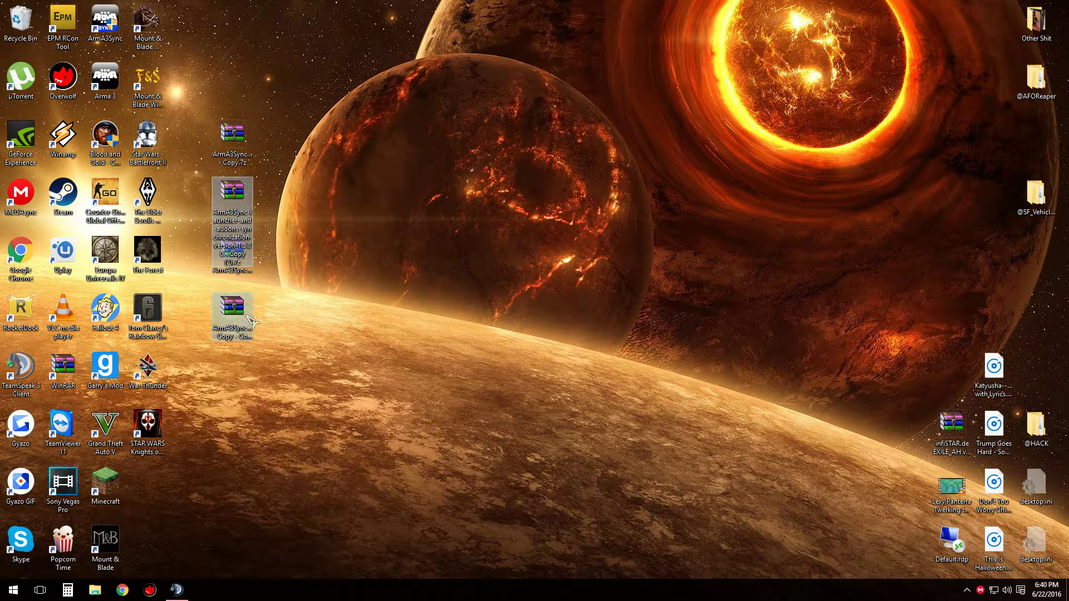
pyautogui.click(242, 257)
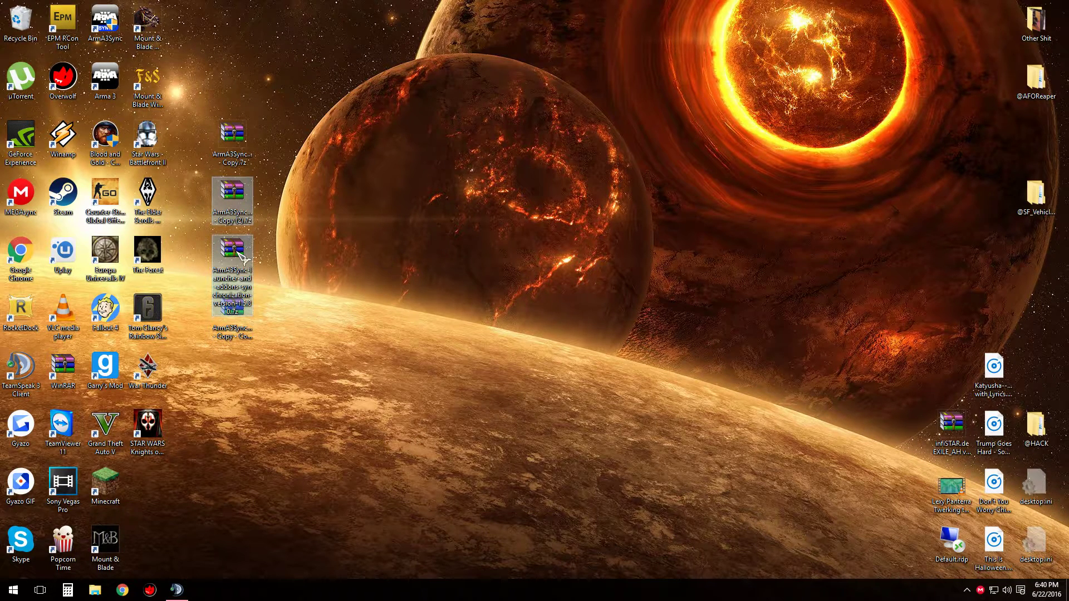
pyautogui.press('Delete')
pyautogui.click(249, 307)
pyautogui.press('Delete')
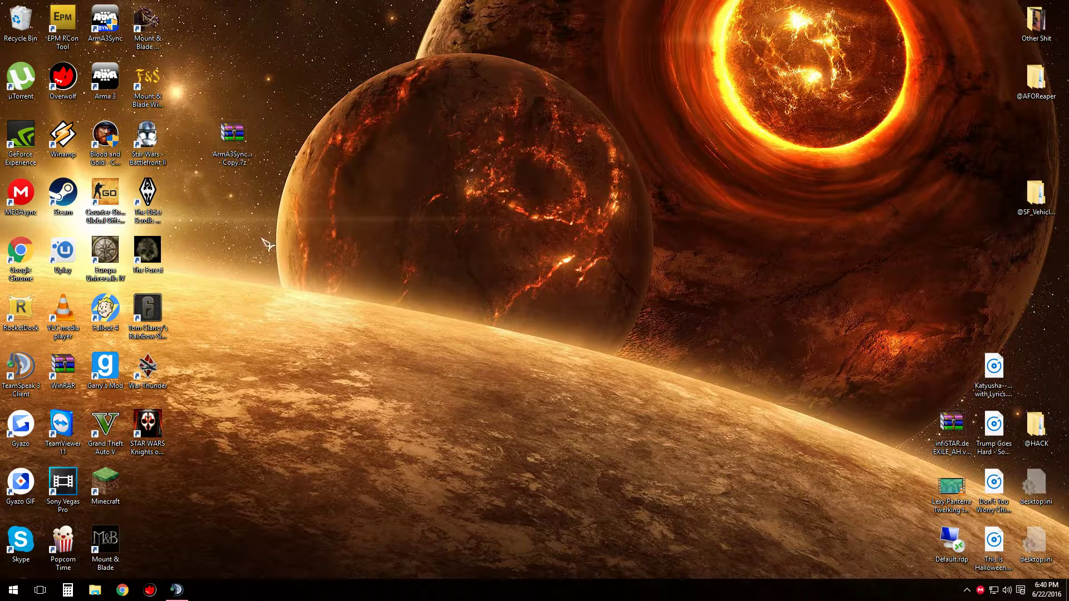
# Step: Move the remaining archive to the desktop centre and open it in WinRAR
pyautogui.moveTo(235, 138); pyautogui.dragTo(471, 241)
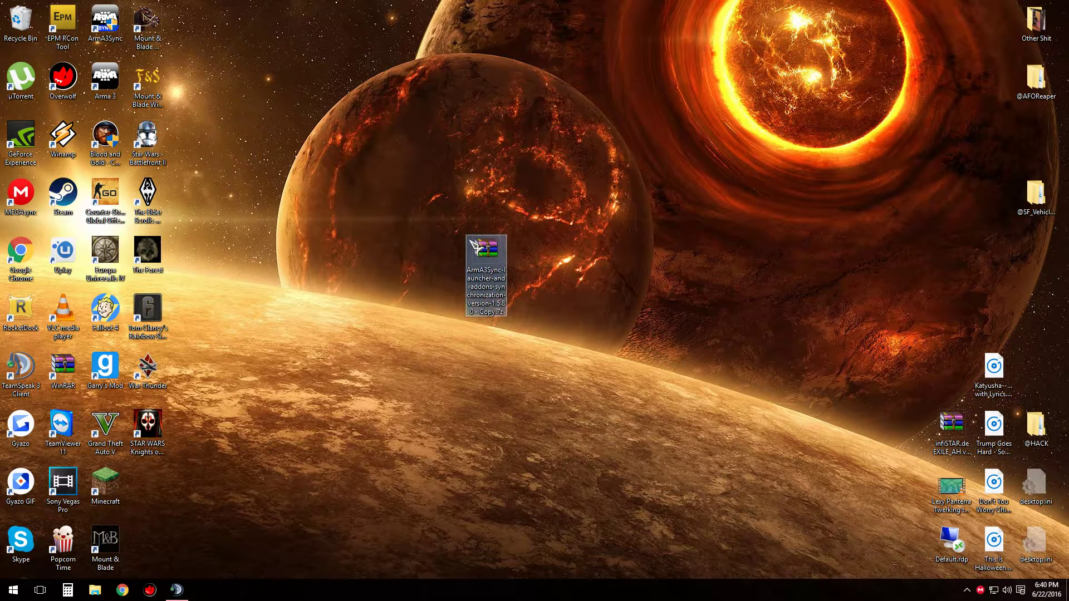
pyautogui.click(608, 291)
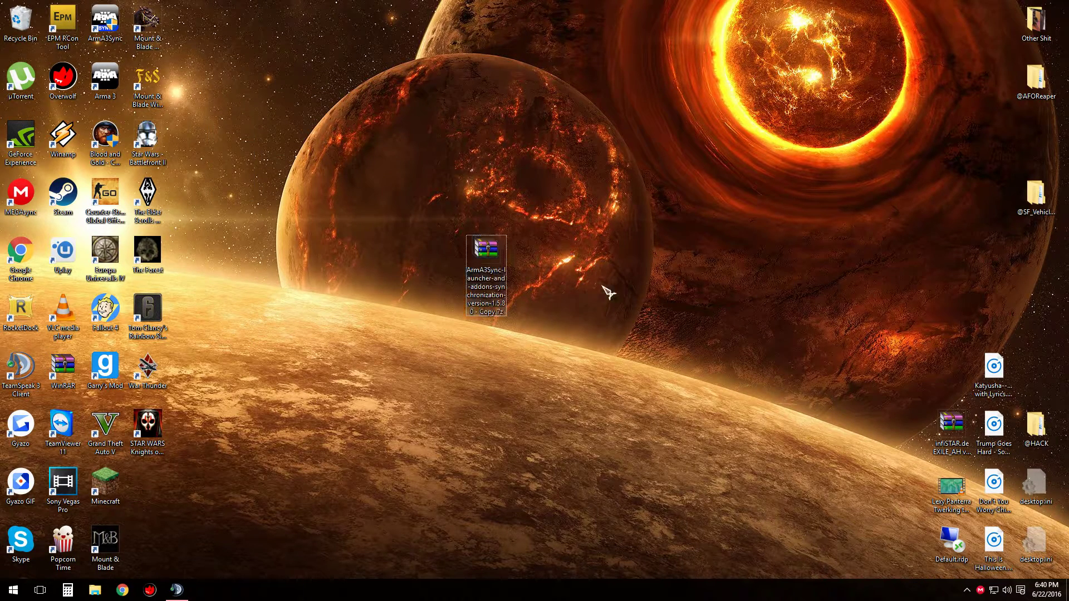
pyautogui.doubleClick(493, 281)
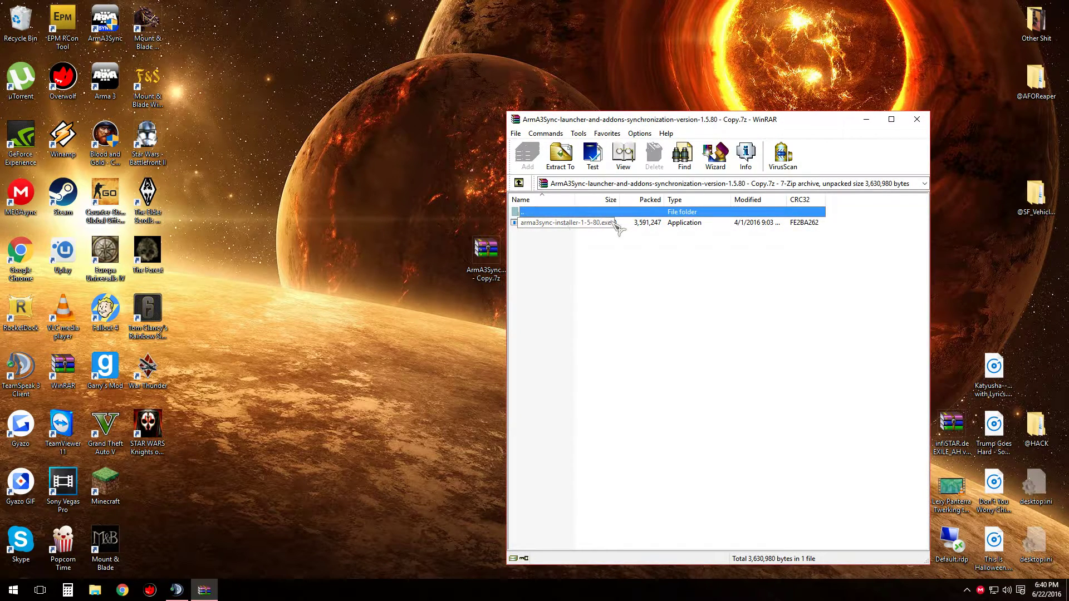
# Step: Extract arma3sync-installer-1-5-80.exe to the desktop, delete the .7z, and centre the installer
pyautogui.click(590, 225)
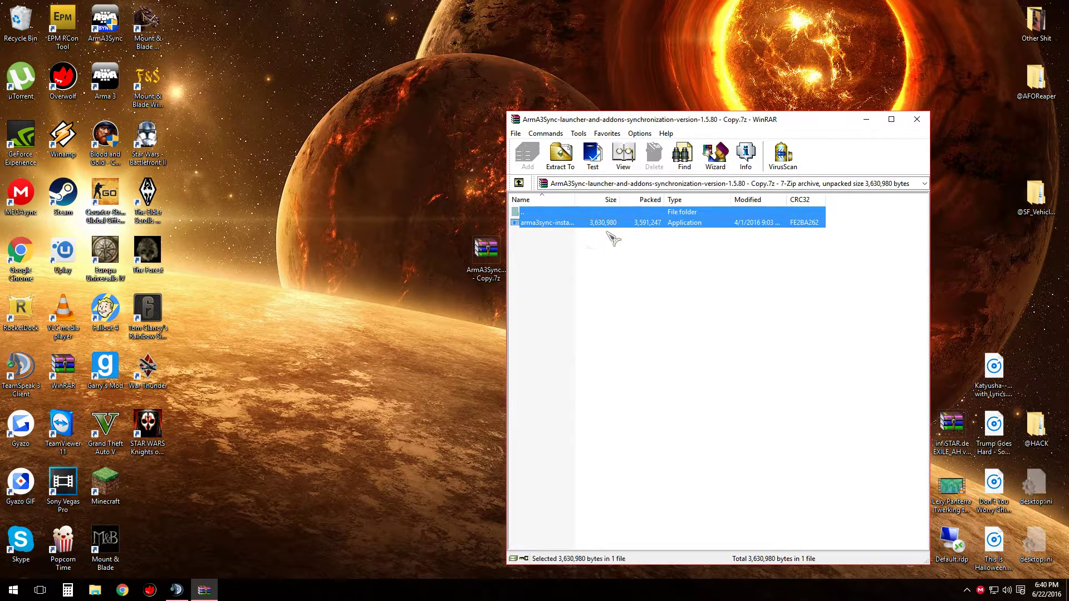
pyautogui.moveTo(602, 234); pyautogui.dragTo(353, 200)
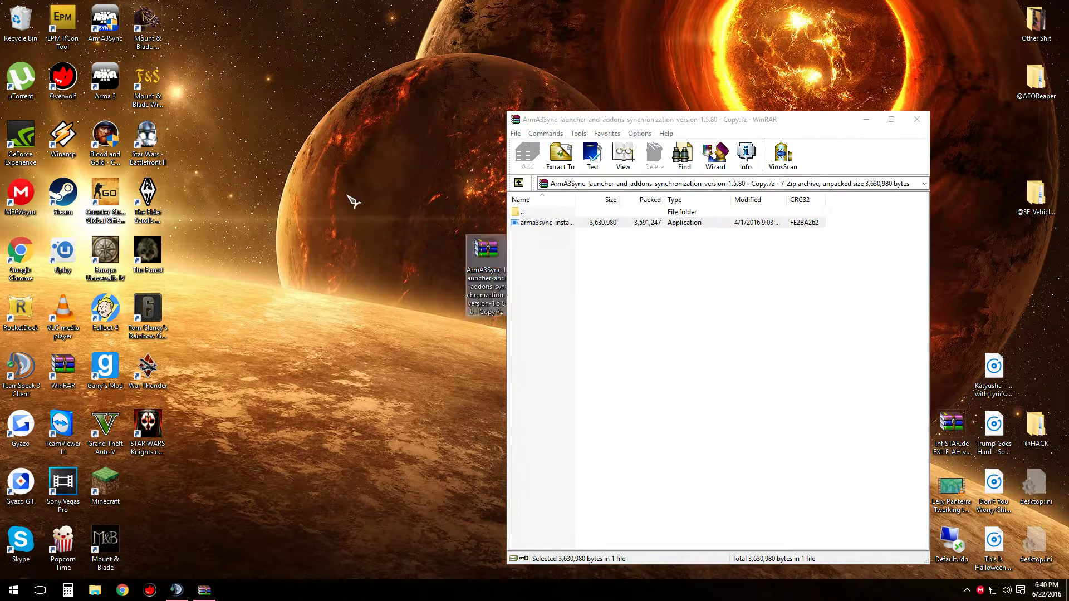
pyautogui.click(923, 125)
pyautogui.click(485, 261)
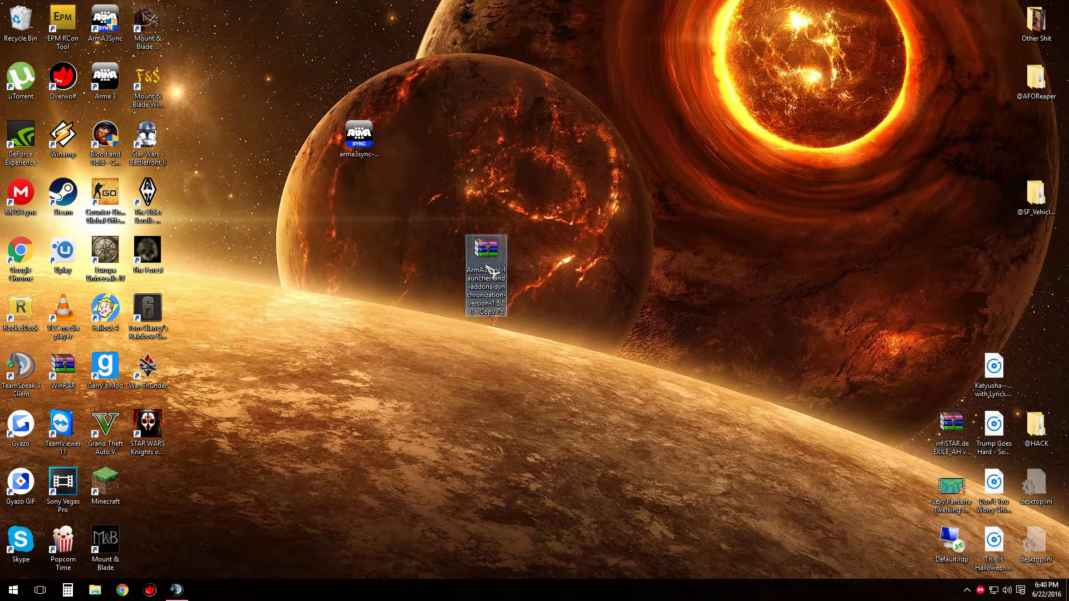
pyautogui.press('Delete')
pyautogui.moveTo(359, 139); pyautogui.dragTo(493, 289)
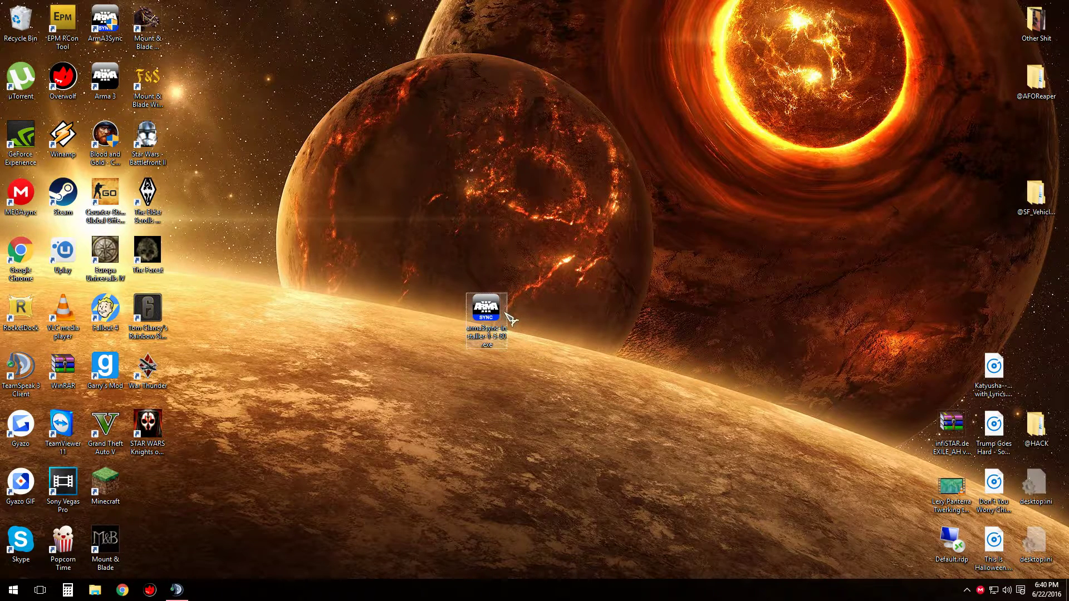
# Step: Run the ArmA3Sync installer as administrator and accept the license agreement
pyautogui.doubleClick(487, 310)
pyautogui.click(585, 318)
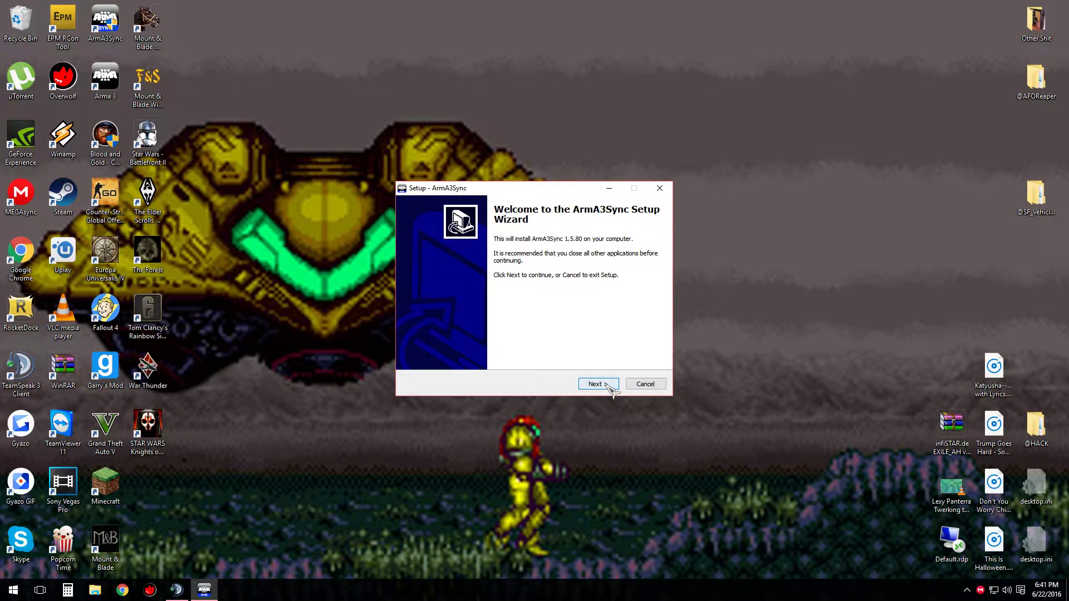
pyautogui.click(606, 385)
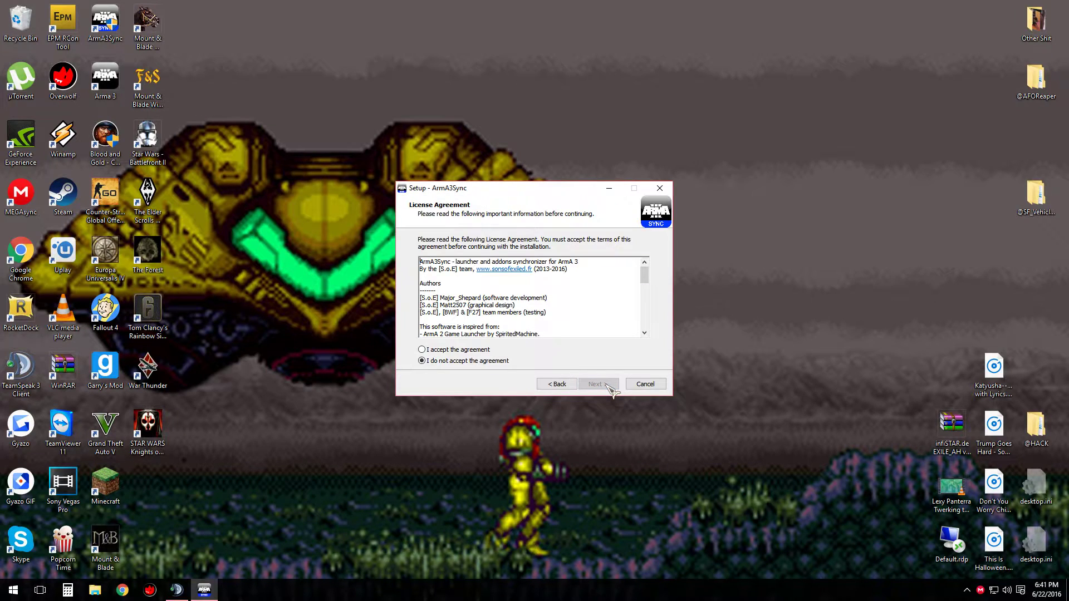
pyautogui.click(484, 350)
pyautogui.click(599, 385)
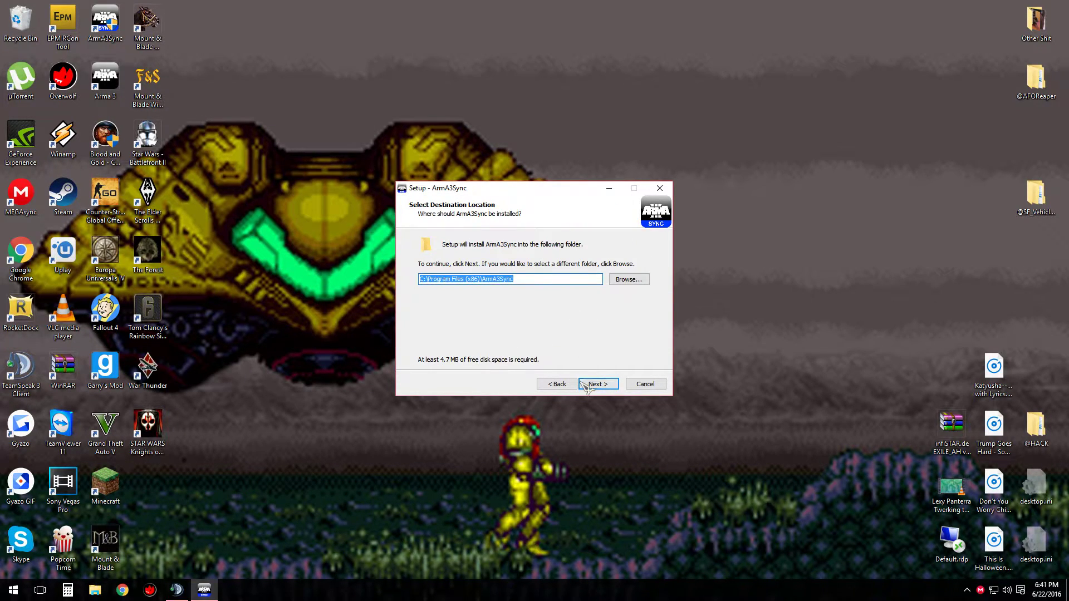
# Step: Browse to the Games (E:) drive and enter a Youtube destination folder
pyautogui.click(627, 279)
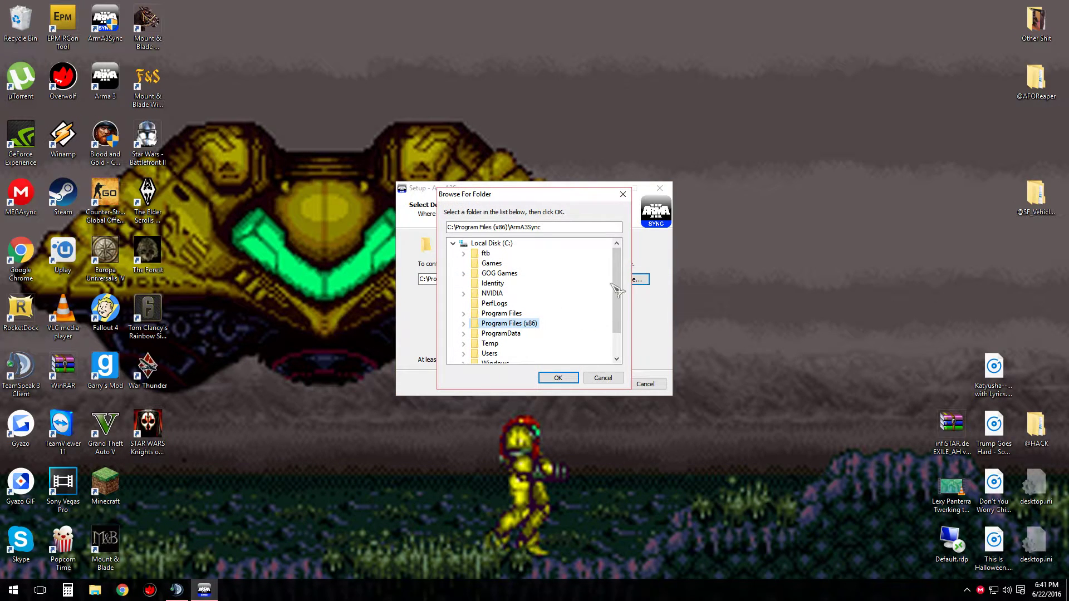
pyautogui.click(463, 244)
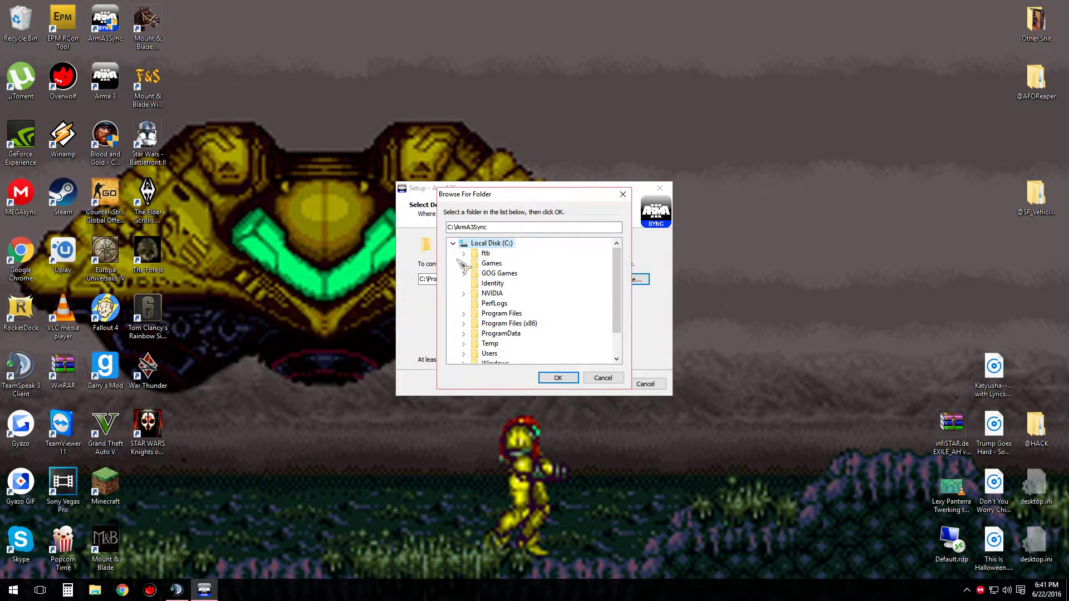
pyautogui.click(453, 243)
pyautogui.click(456, 264)
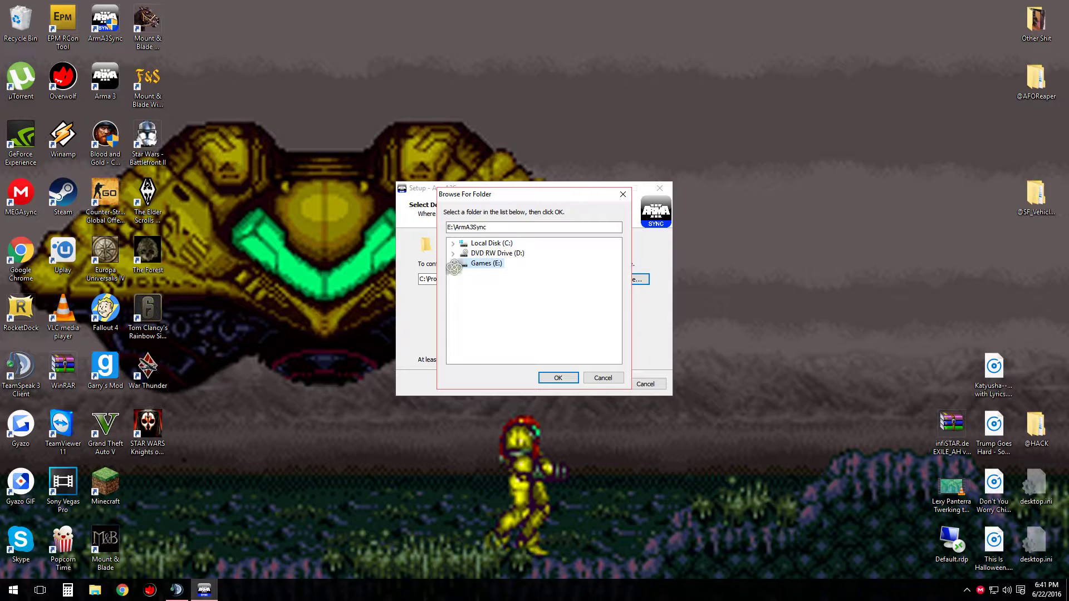
pyautogui.click(529, 230)
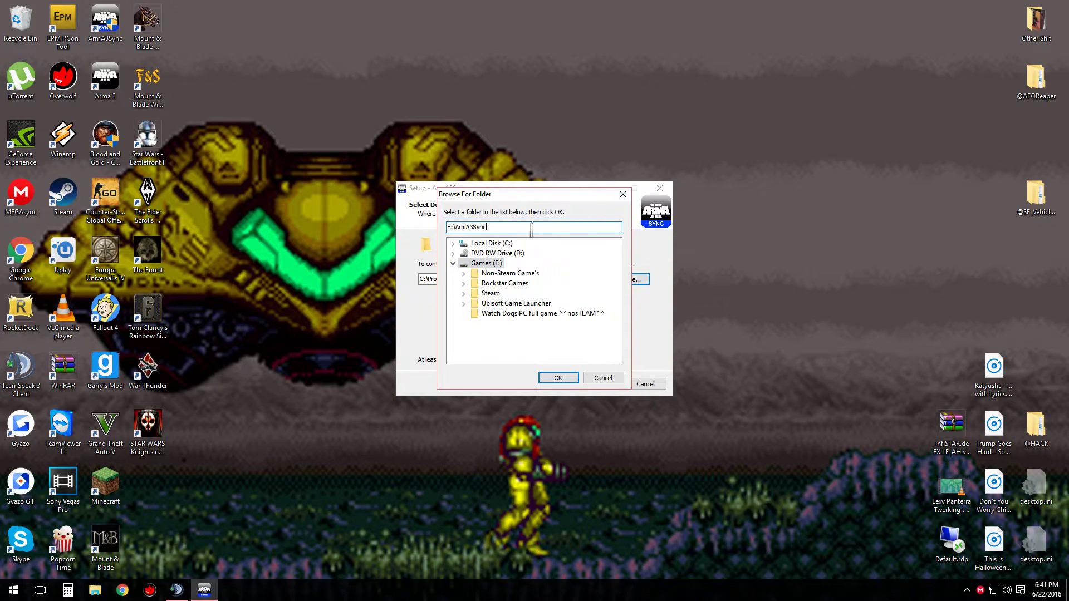
pyautogui.hotkey('ctrl', 'shift', 'Left')
pyautogui.write('Youtube')
pyautogui.click(558, 377)
# Step: Fix the full-path error and confirm E:\Youtube as the install folder
pyautogui.click(557, 384)
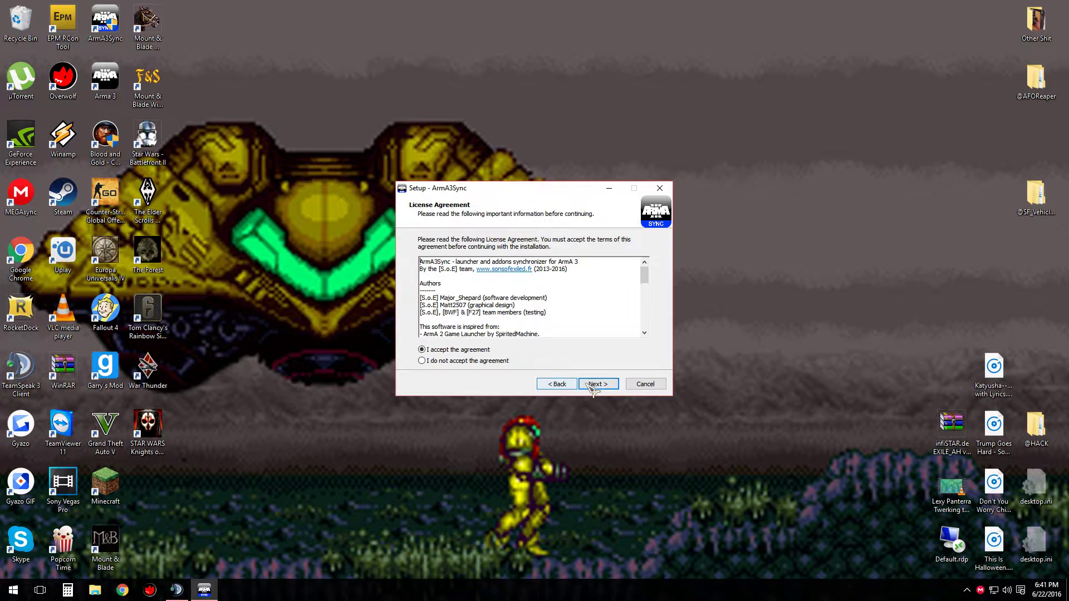
pyautogui.click(596, 384)
pyautogui.click(596, 383)
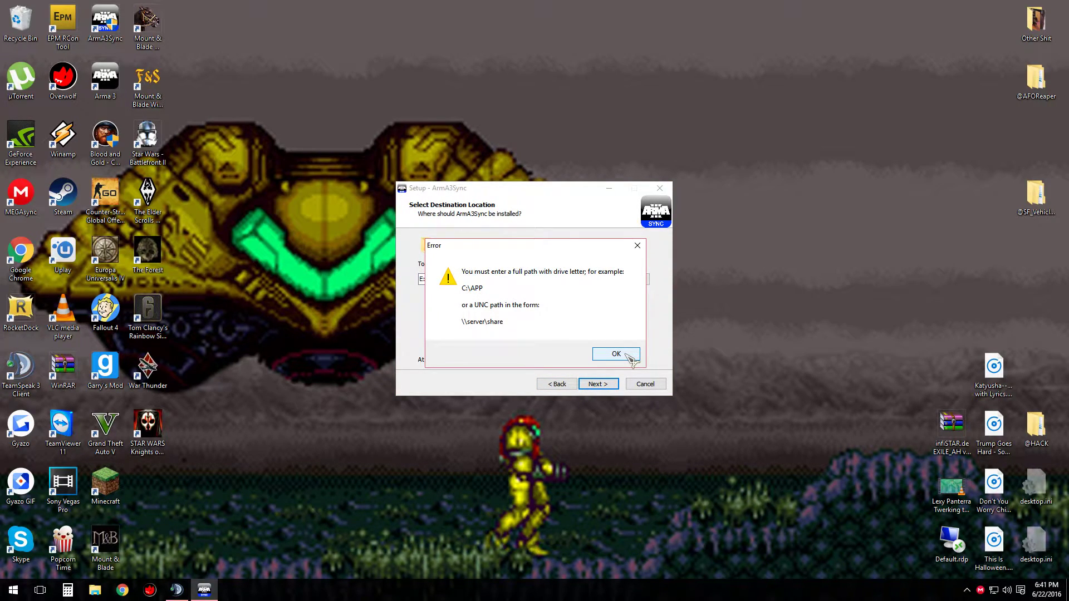
pyautogui.click(628, 356)
pyautogui.click(628, 278)
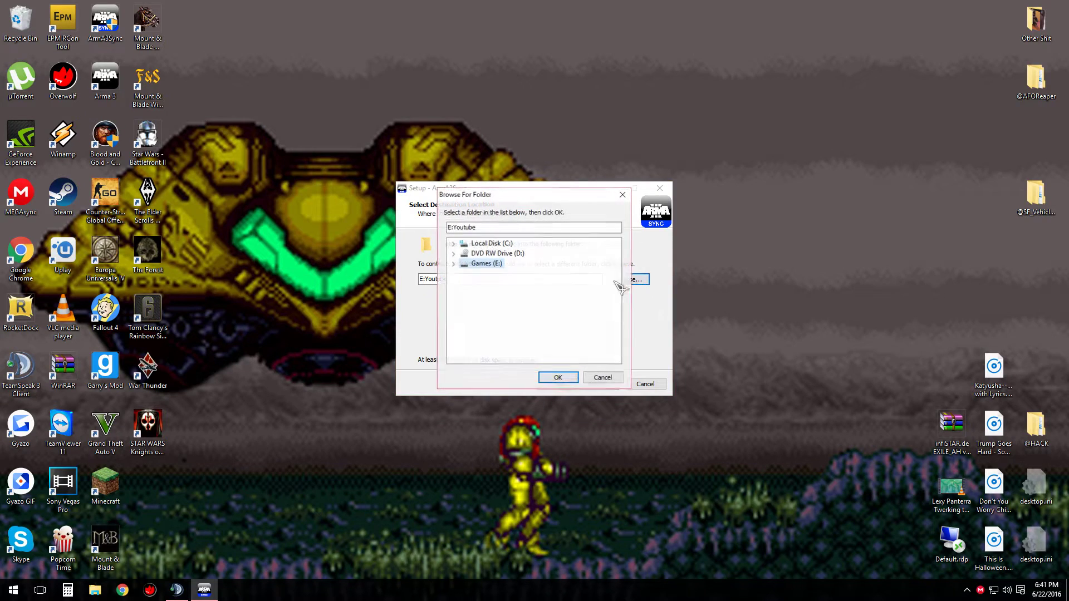
pyautogui.click(460, 227)
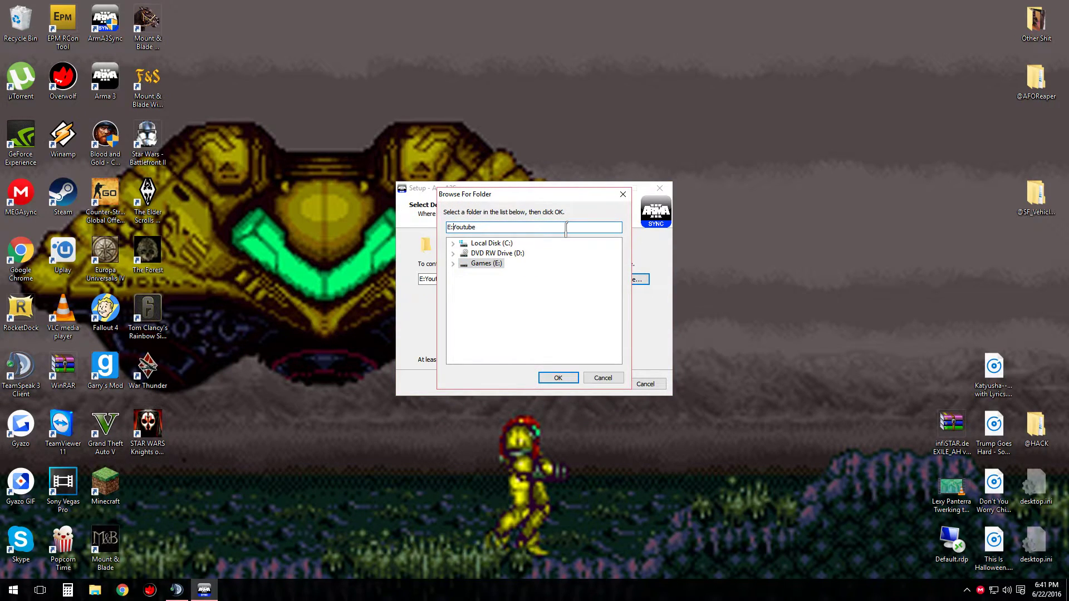
pyautogui.press('Return')
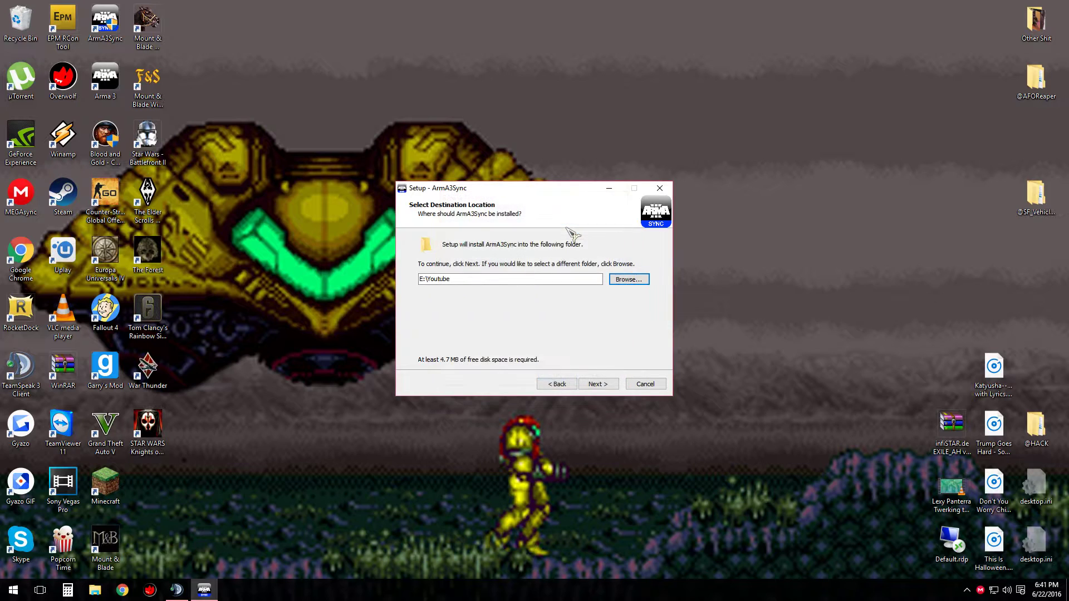
pyautogui.click(613, 386)
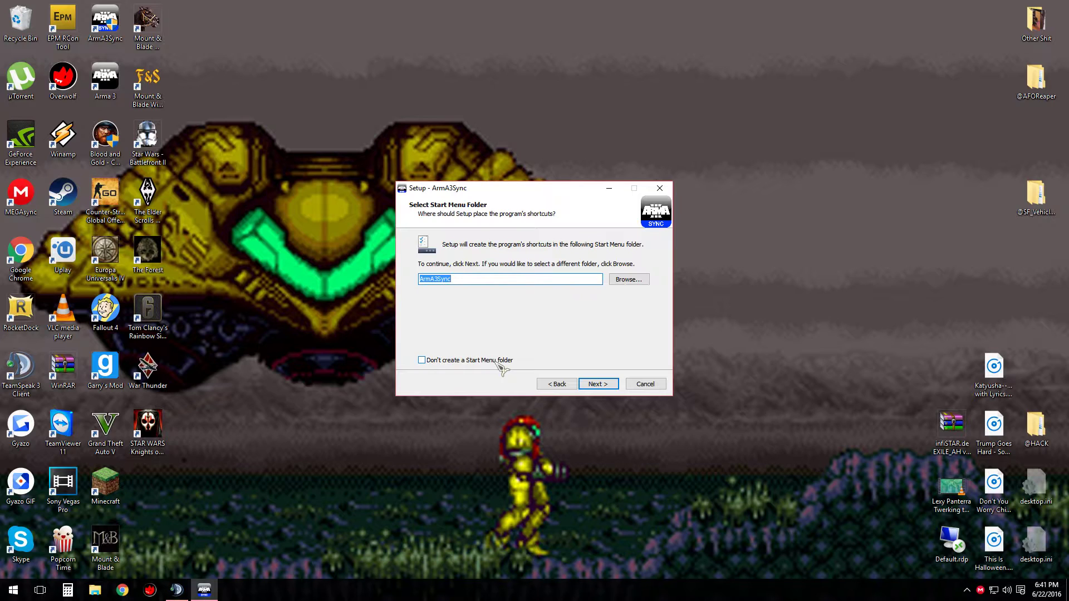
# Step: Keep the default Start Menu folder and desktop icon, install, and finish with Launch checked
pyautogui.click(598, 385)
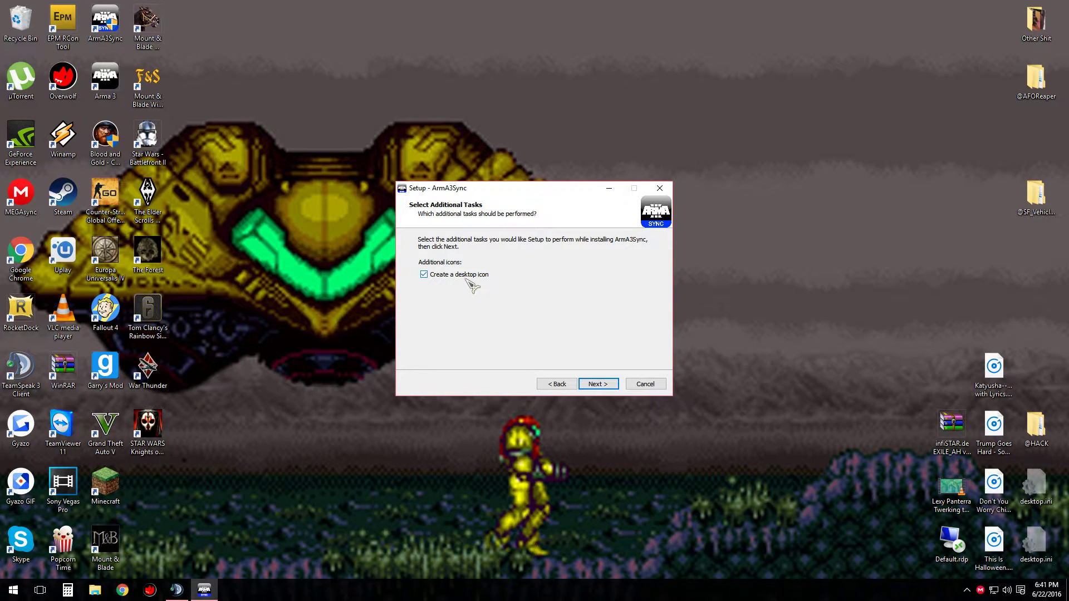
pyautogui.click(597, 384)
pyautogui.click(596, 383)
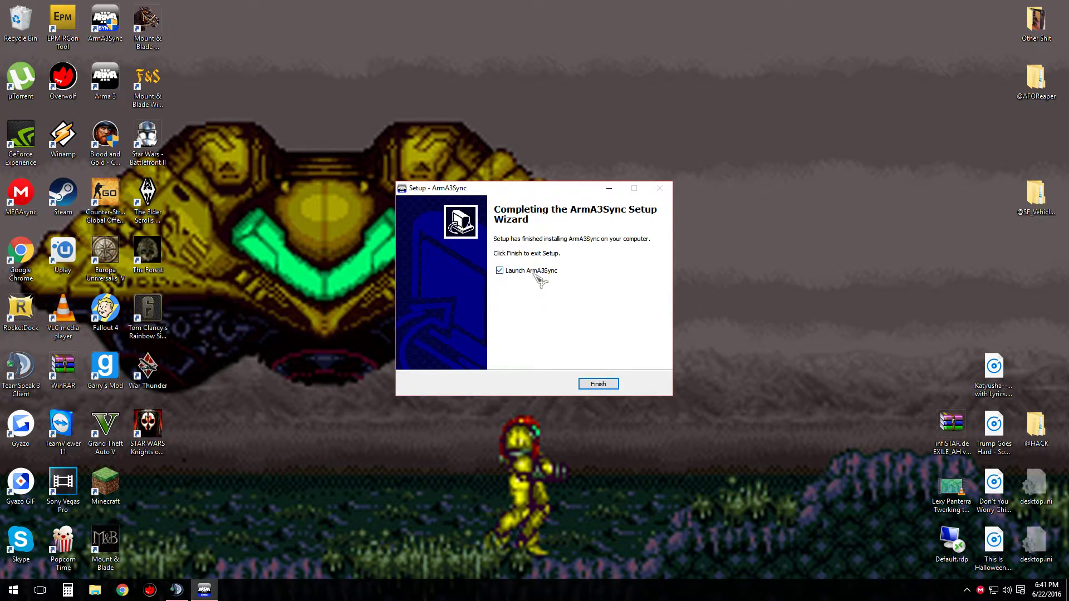
pyautogui.click(597, 383)
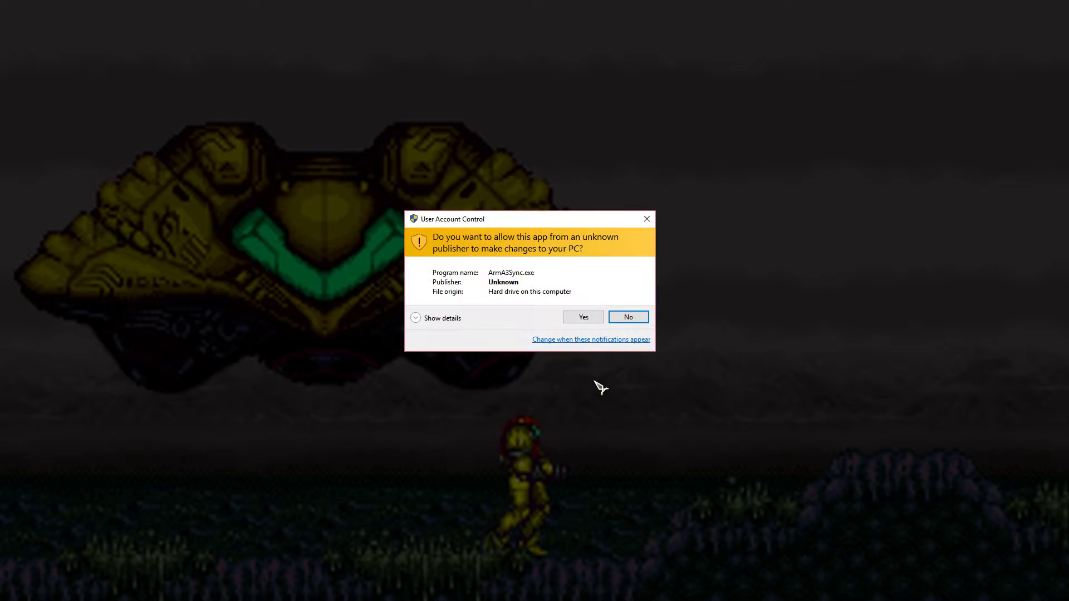
# Step: Allow ArmA3Sync to run and browse to the Games (E:) drive for the game executable
pyautogui.click(582, 317)
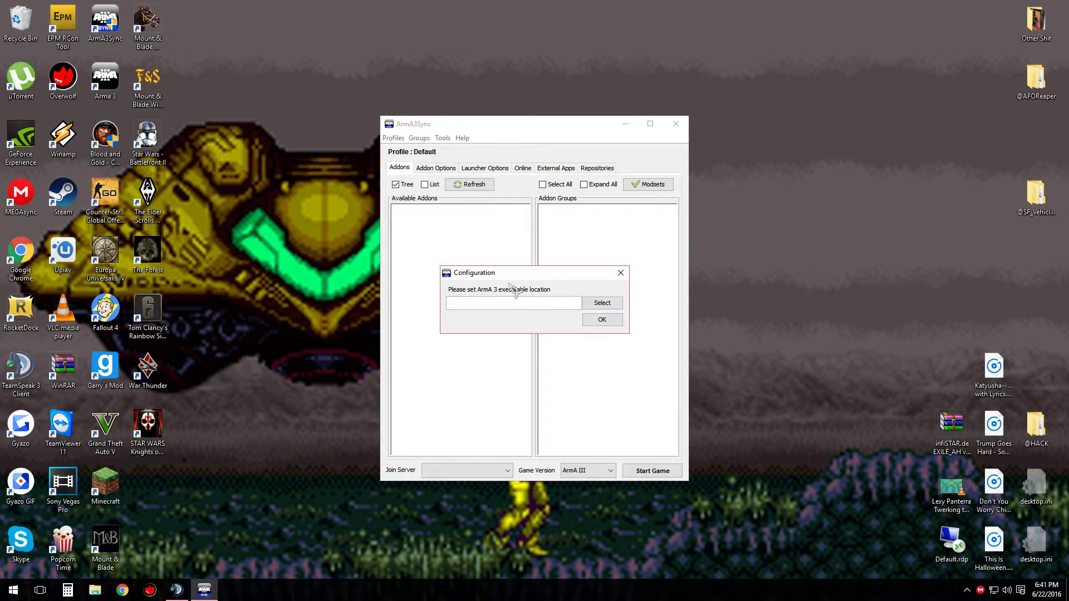
pyautogui.click(599, 308)
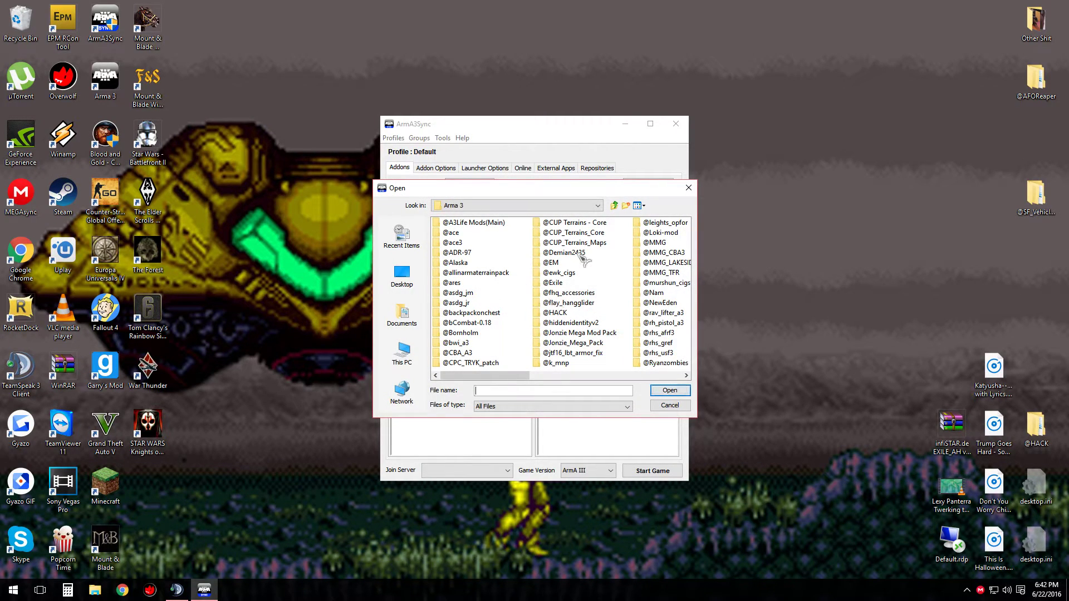
pyautogui.click(404, 350)
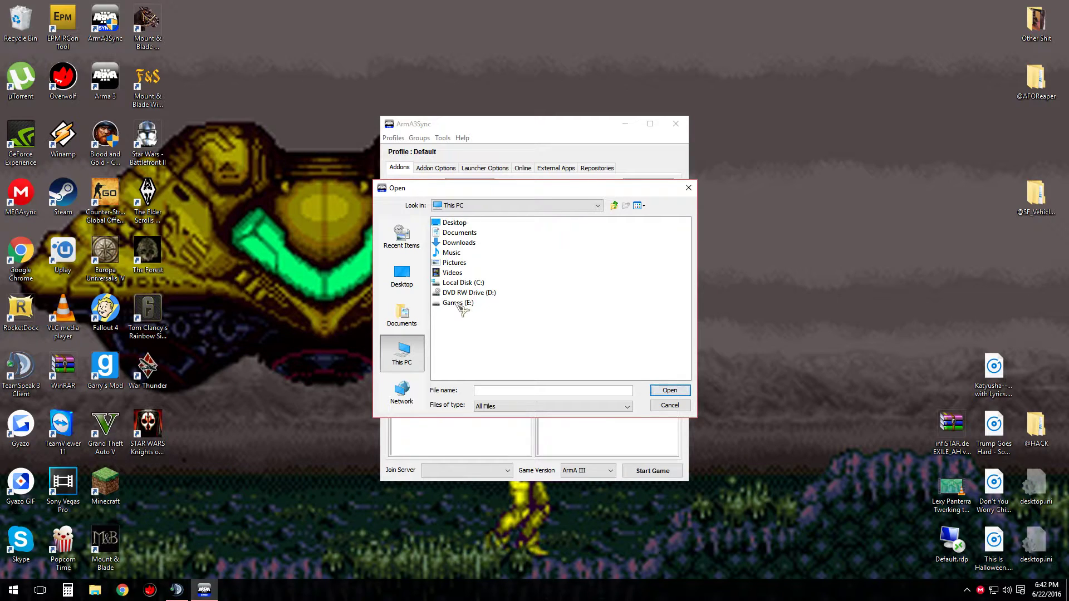
pyautogui.doubleClick(452, 302)
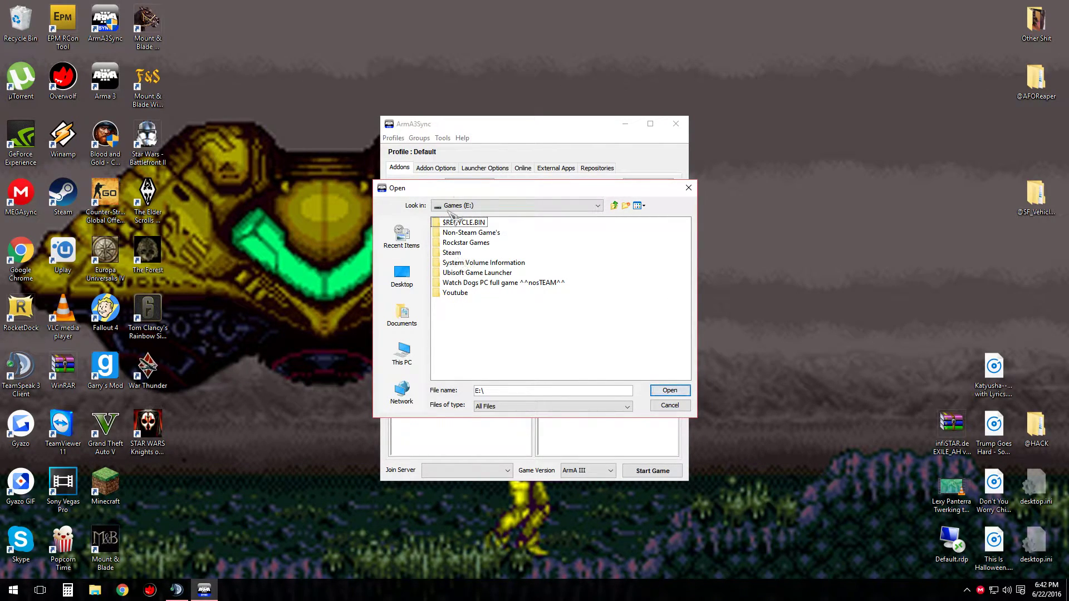
# Step: Select arma3.exe in E:\Steam\steamapps\common\Arma 3 and confirm it as the executable
pyautogui.click(459, 263)
pyautogui.doubleClick(455, 253)
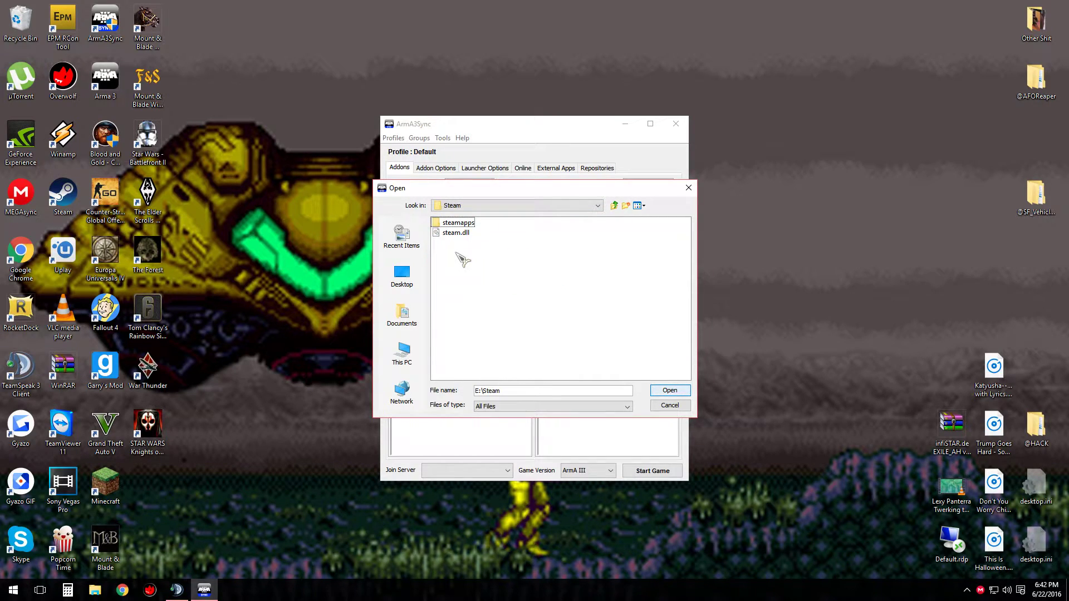
pyautogui.doubleClick(467, 224)
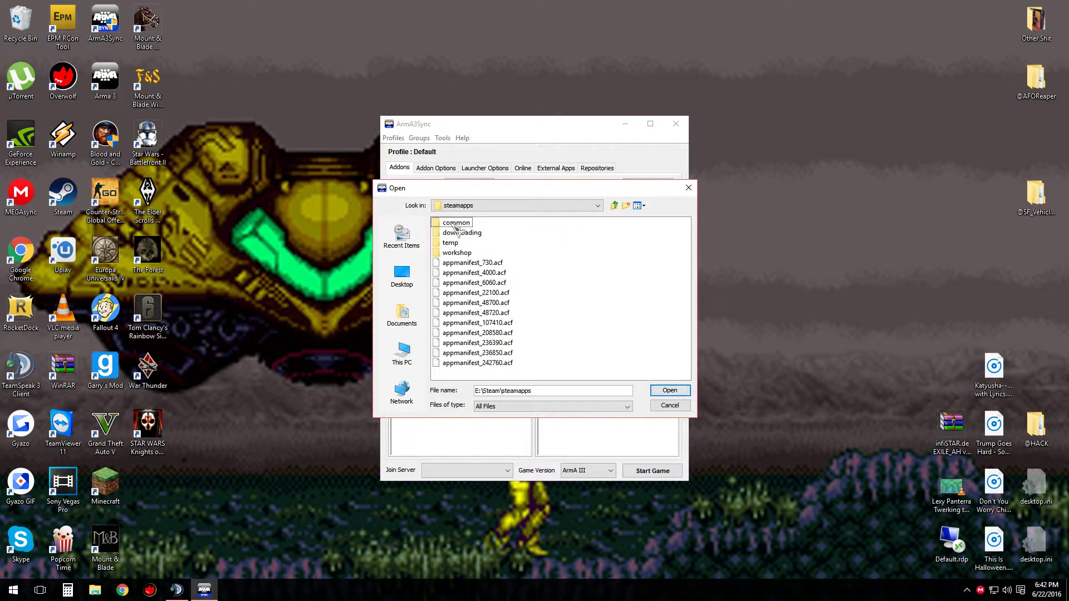
pyautogui.doubleClick(456, 223)
pyautogui.doubleClick(460, 223)
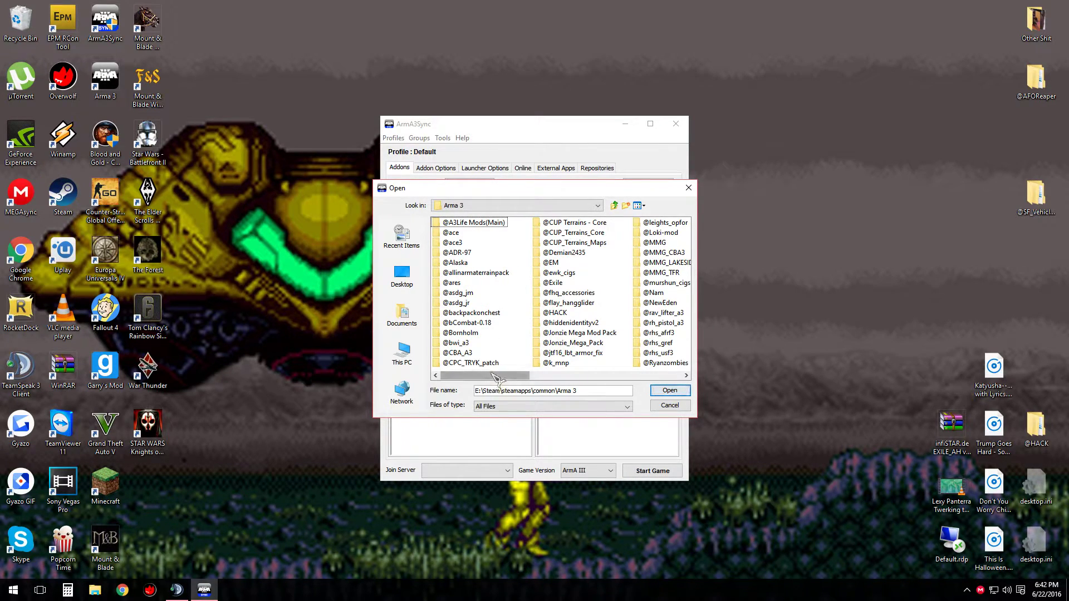
pyautogui.moveTo(497, 379); pyautogui.dragTo(573, 373)
pyautogui.click(457, 333)
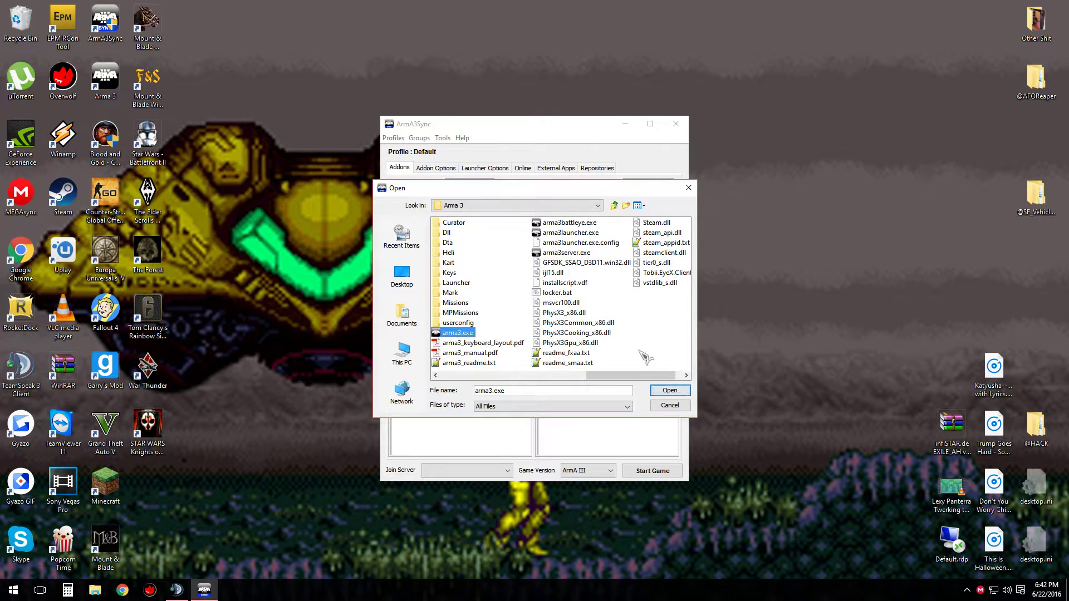
pyautogui.click(670, 391)
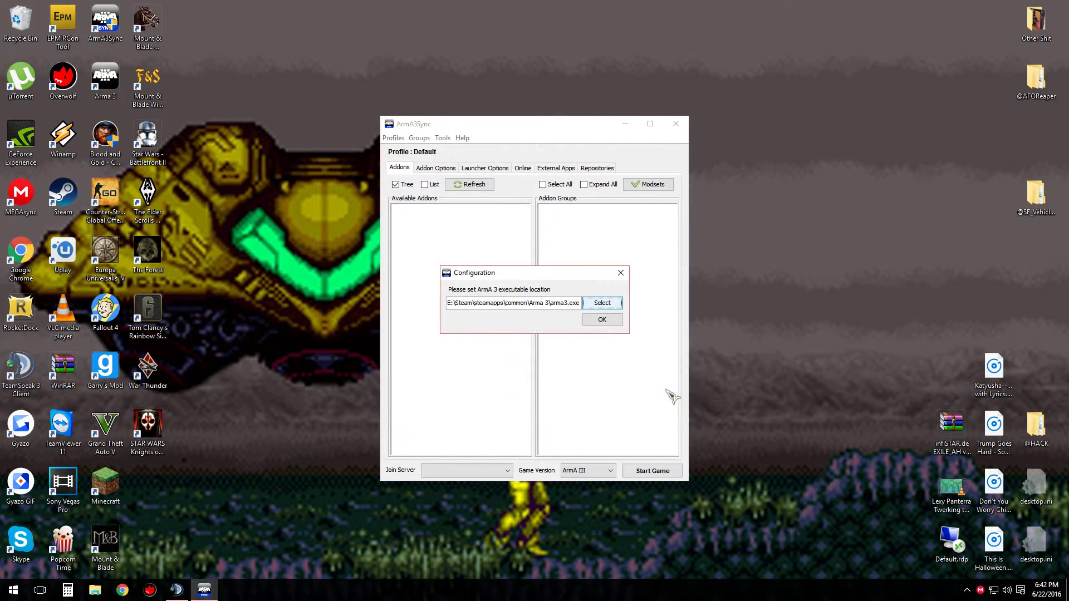
pyautogui.click(601, 319)
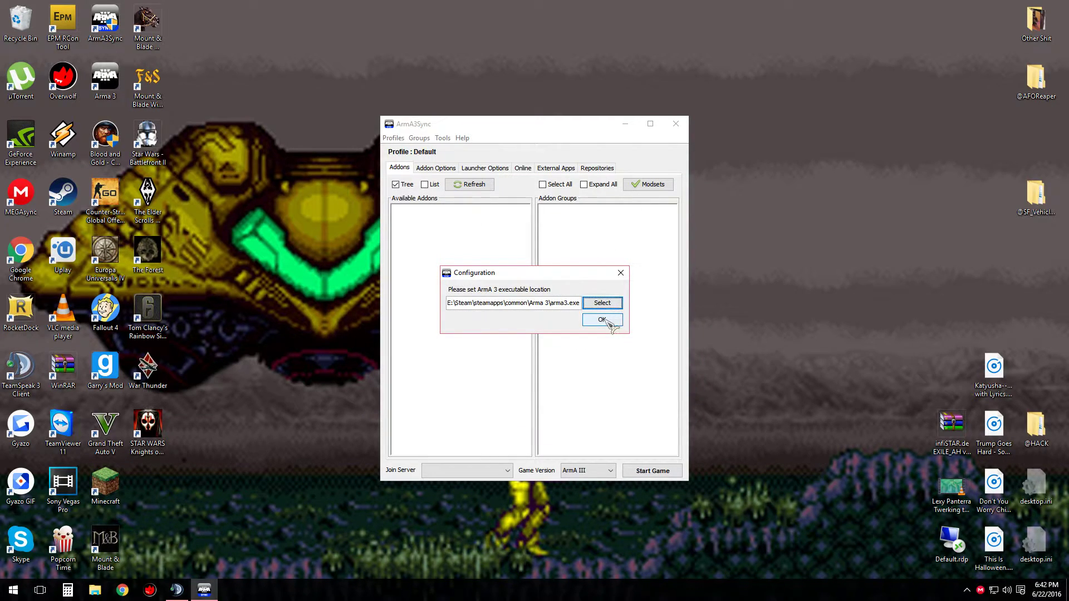
pyautogui.click(523, 345)
# Step: Scroll the Available Addons list, check the empty Repositories page, and switch back to Chrome
pyautogui.scroll(5, 523, 345)
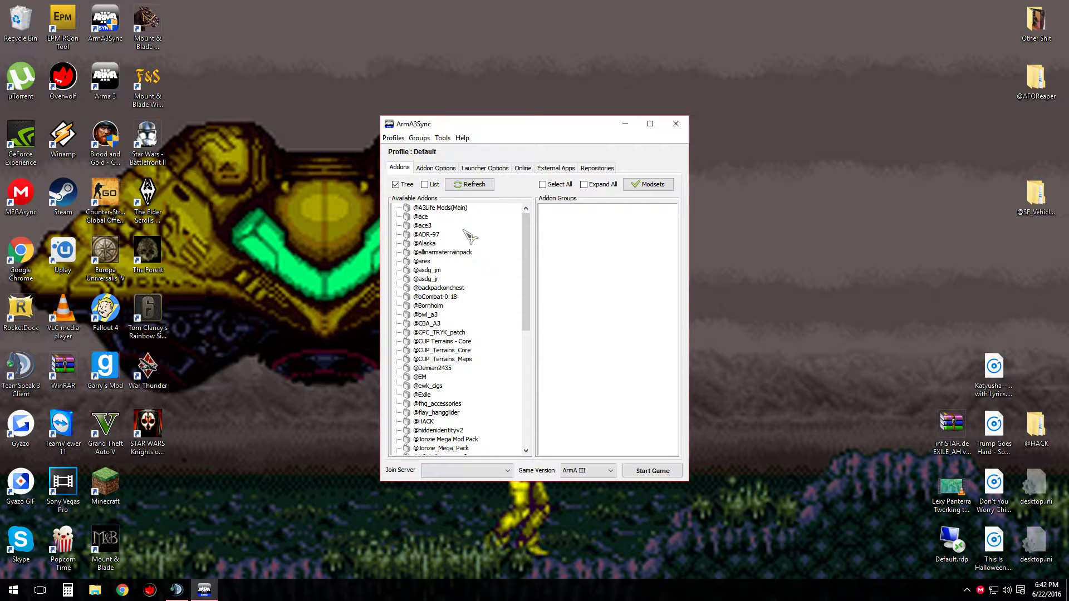
pyautogui.moveTo(525, 238)
pyautogui.mouseDown()
pyautogui.moveTo(528, 364)
pyautogui.moveTo(526, 242)
pyautogui.mouseUp()
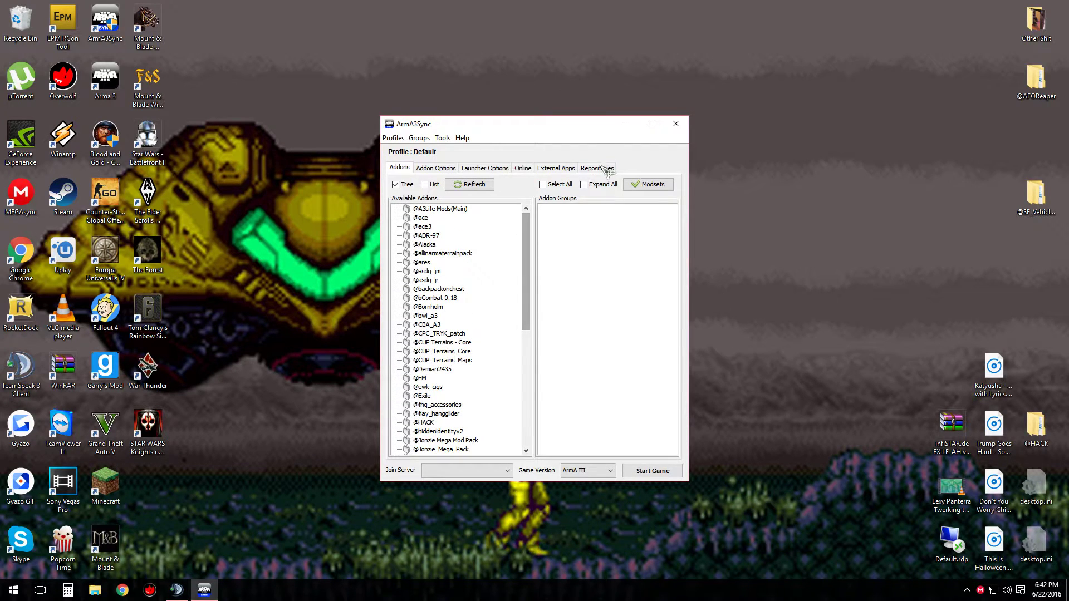
pyautogui.click(600, 168)
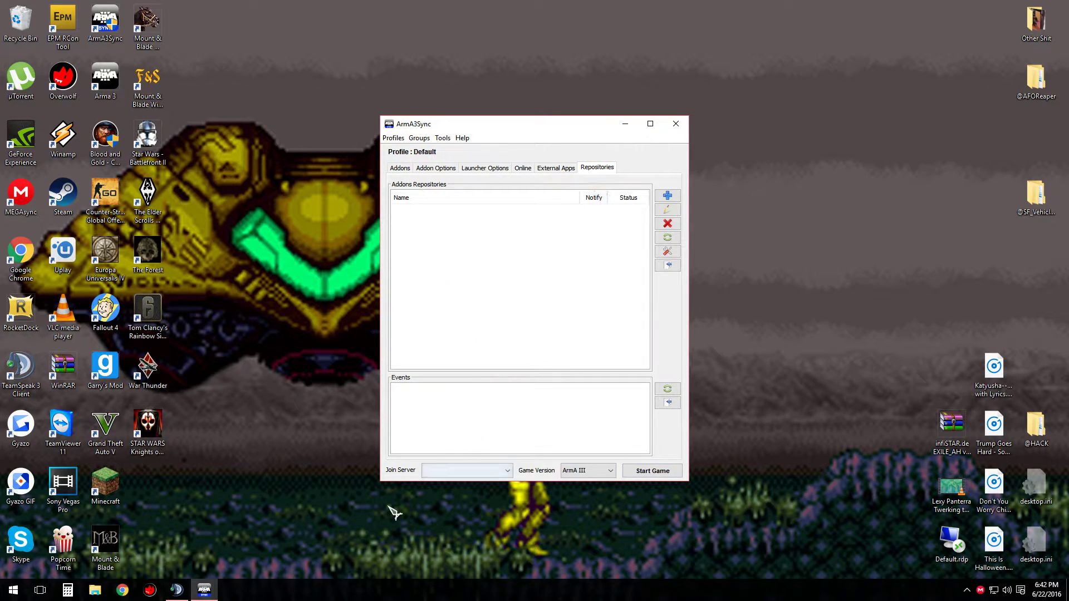
pyautogui.moveTo(668, 557)
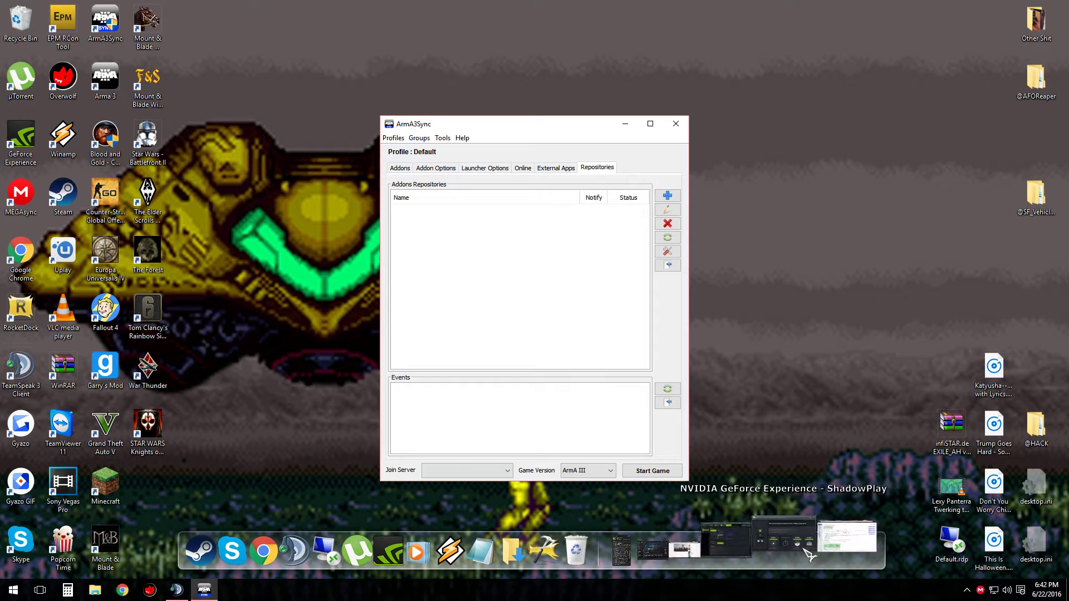
pyautogui.click(720, 539)
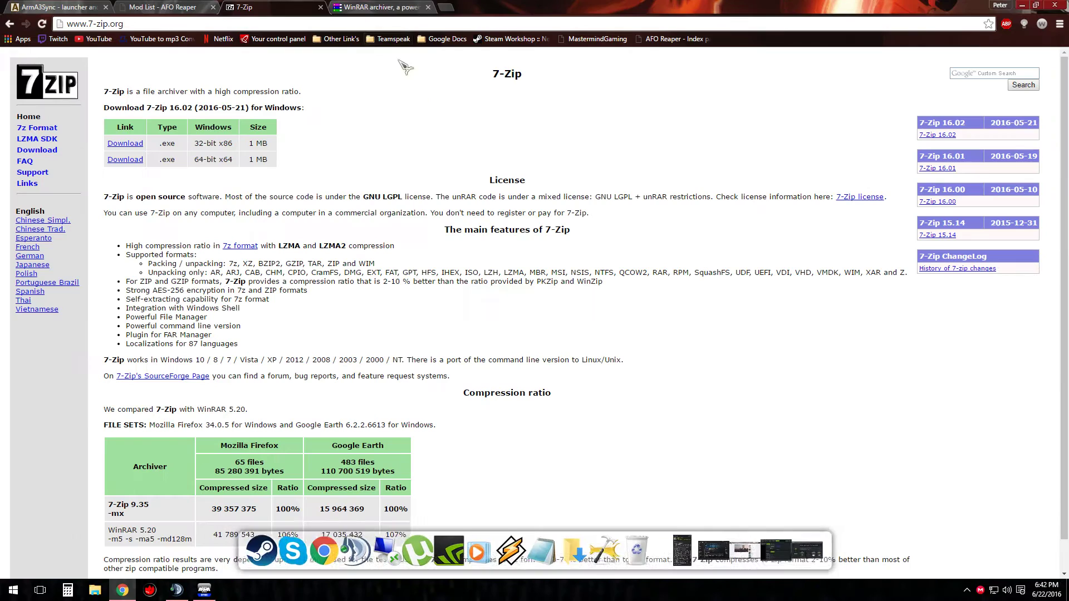
# Step: Close both download tabs, copy the forum's ftp autoconfig link address, and minimize Chrome
pyautogui.click(321, 7)
pyautogui.click(321, 7)
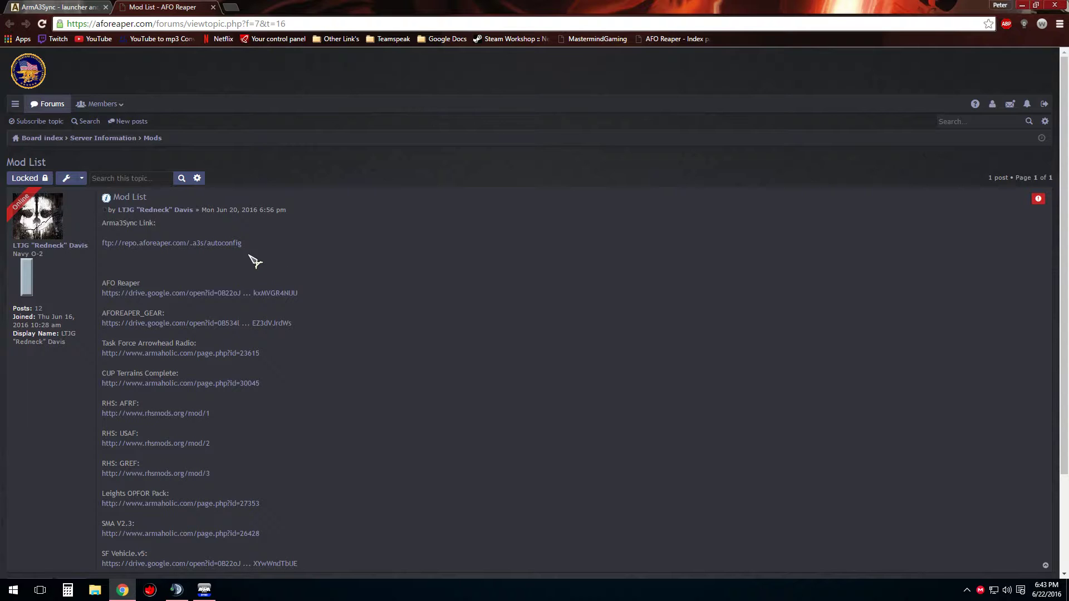
pyautogui.rightClick(216, 244)
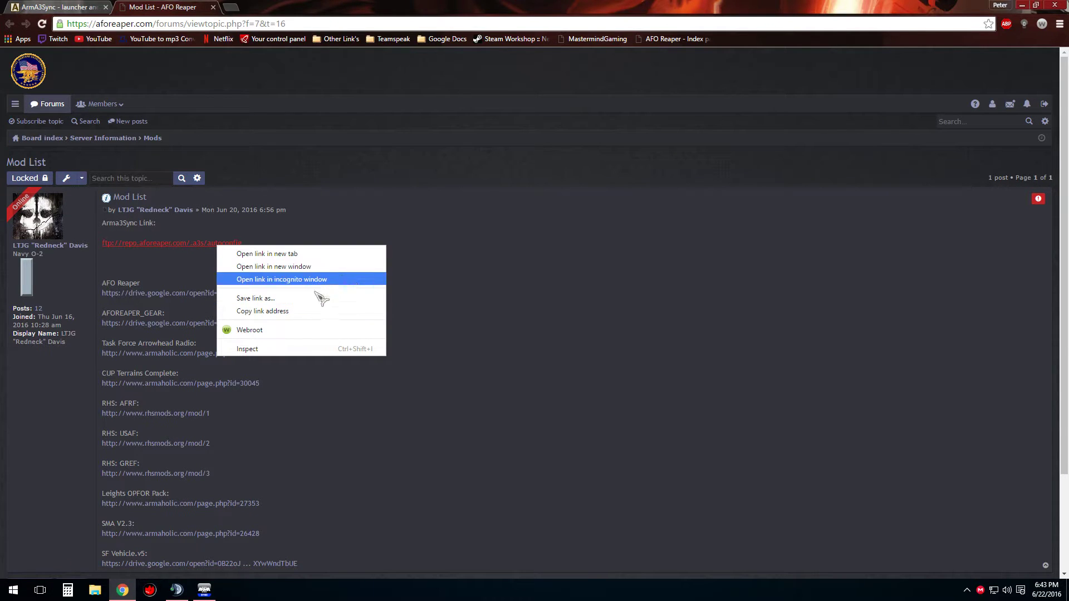
pyautogui.click(292, 310)
pyautogui.click(1022, 6)
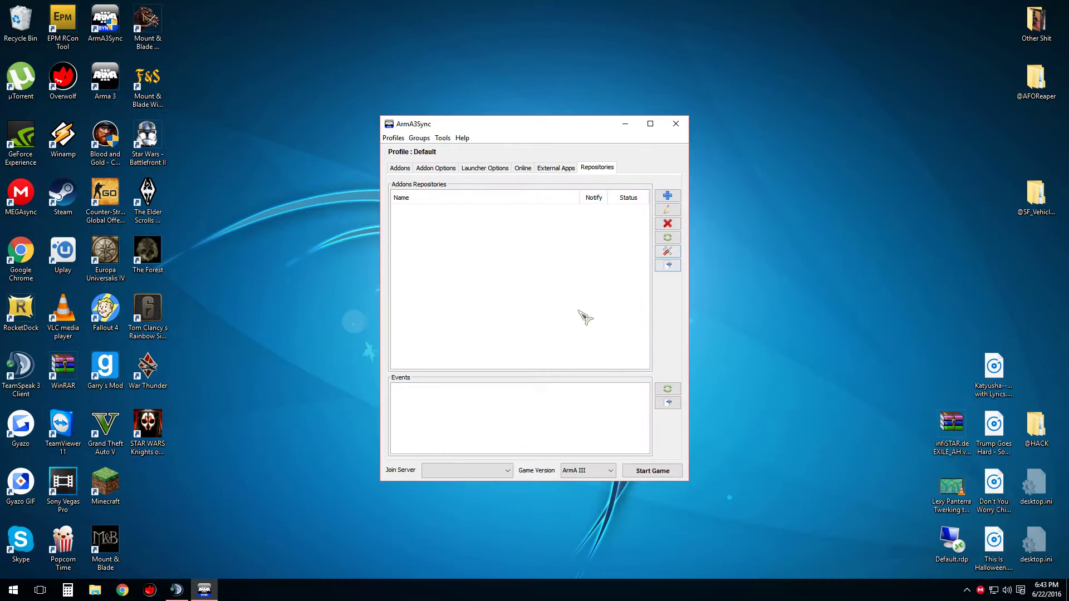
# Step: Paste the ftp autoconfig URL into a new repository, import and save AFO_Reaper, then select it
pyautogui.click(671, 196)
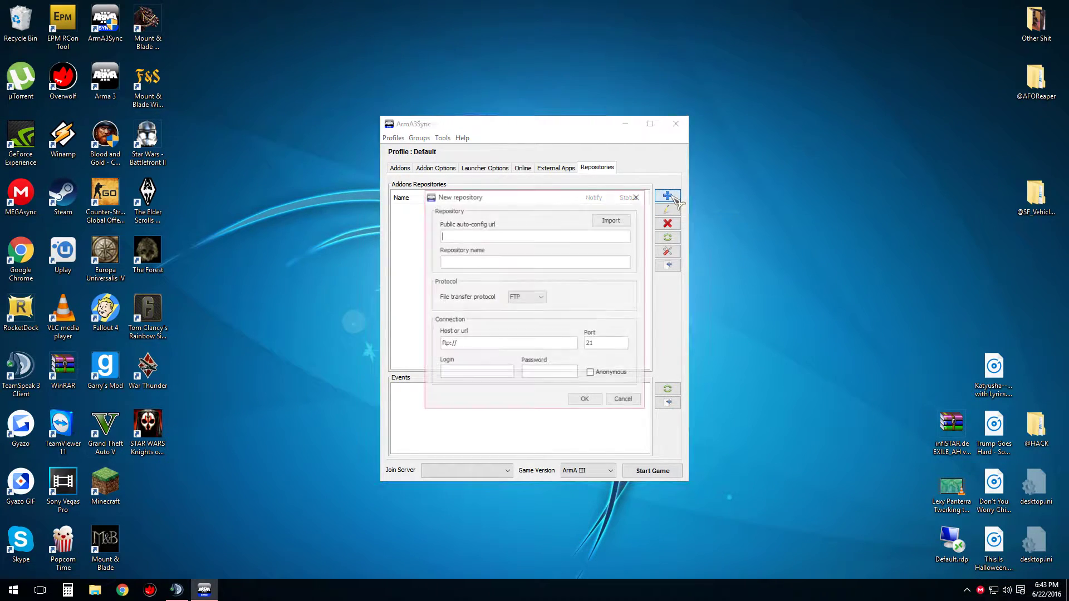
pyautogui.rightClick(493, 236)
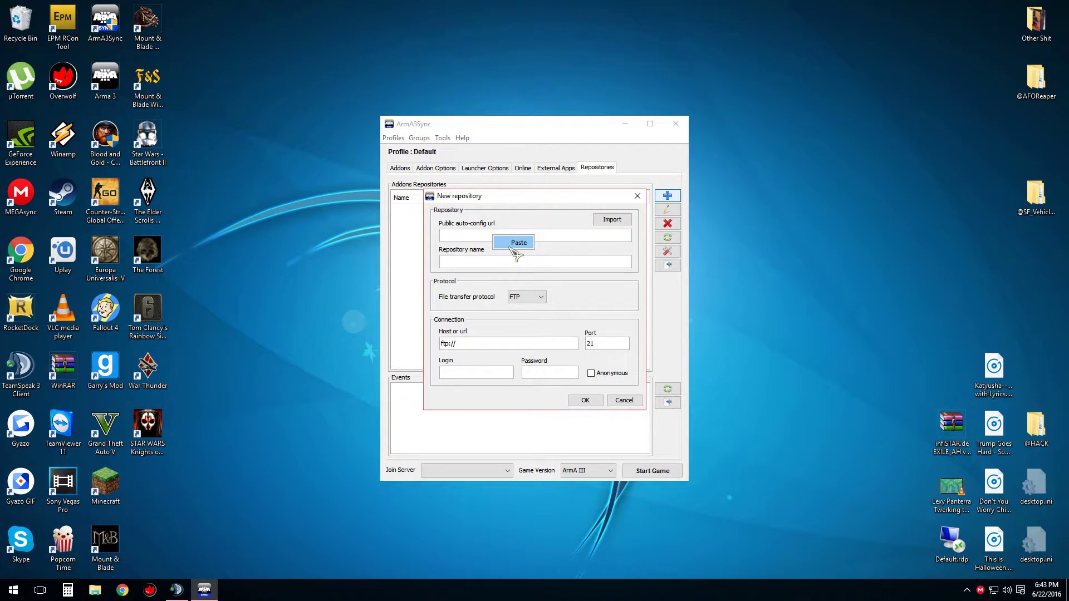
pyautogui.click(512, 245)
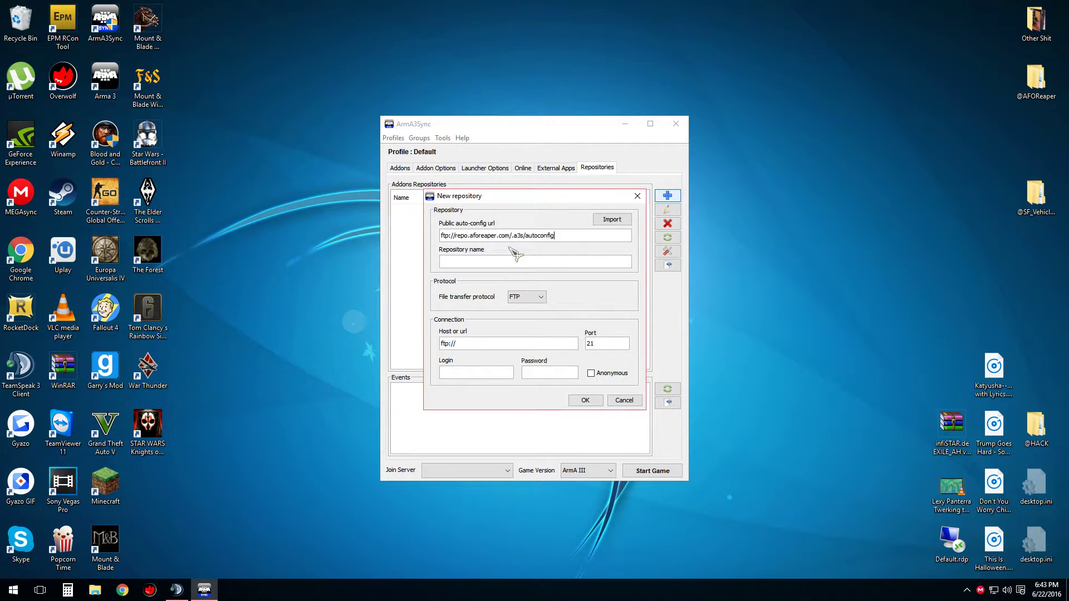
pyautogui.click(604, 220)
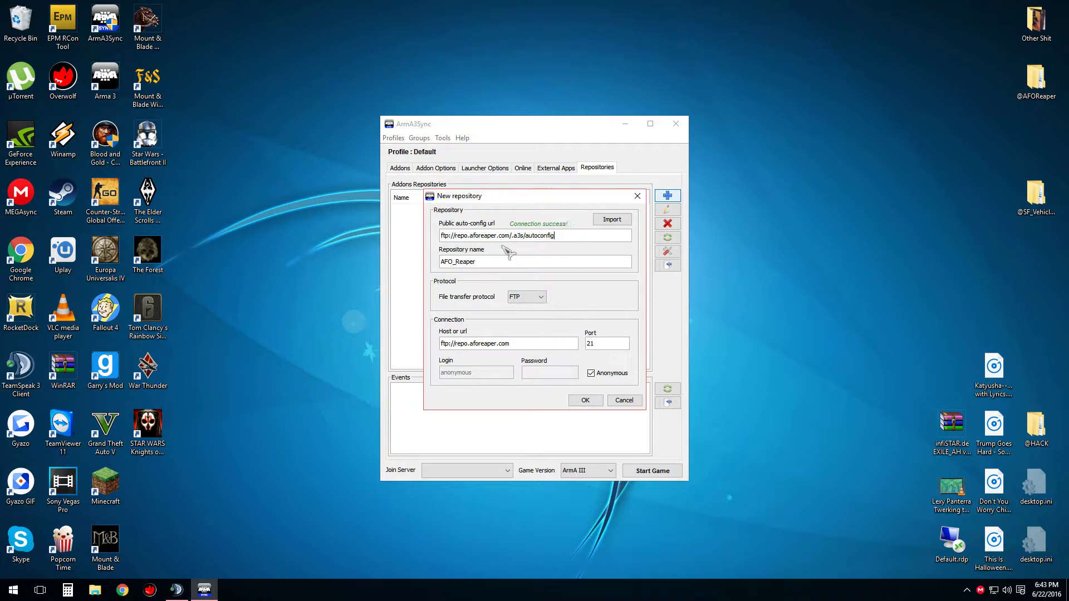
pyautogui.click(487, 263)
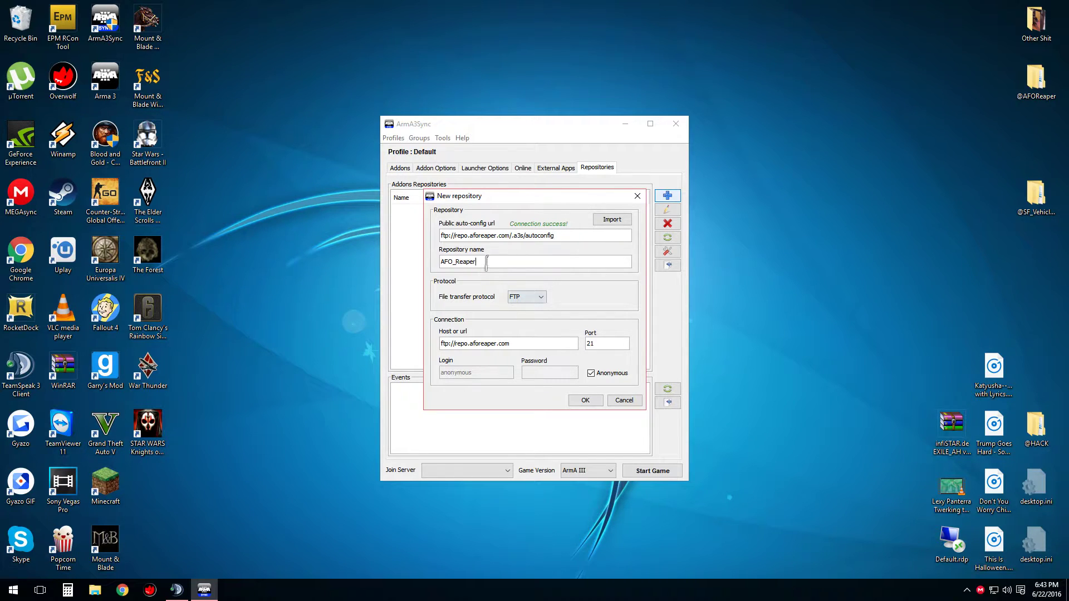
pyautogui.click(586, 401)
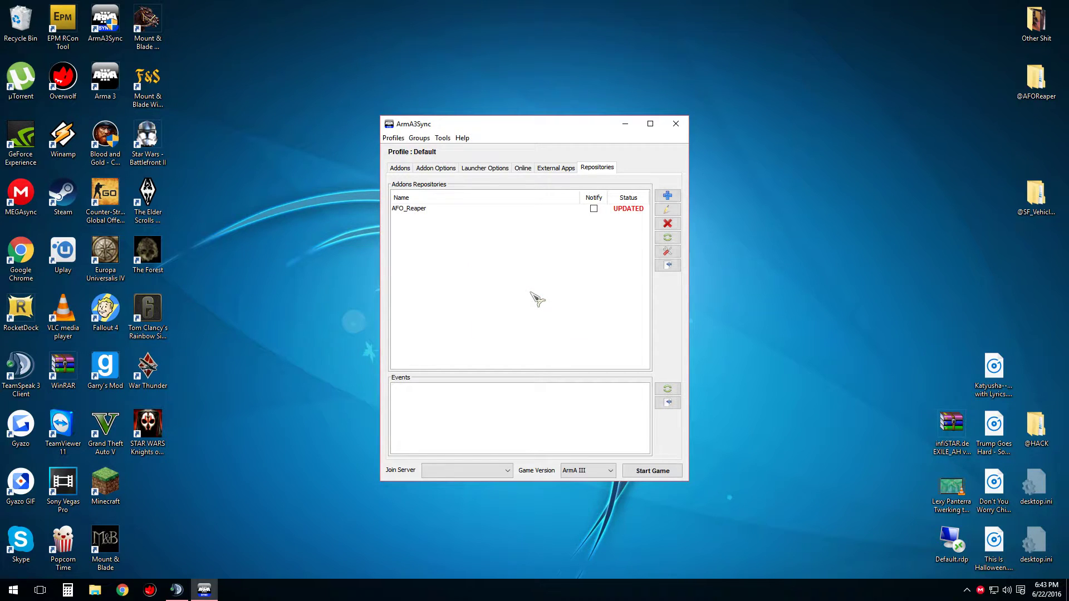
pyautogui.click(452, 210)
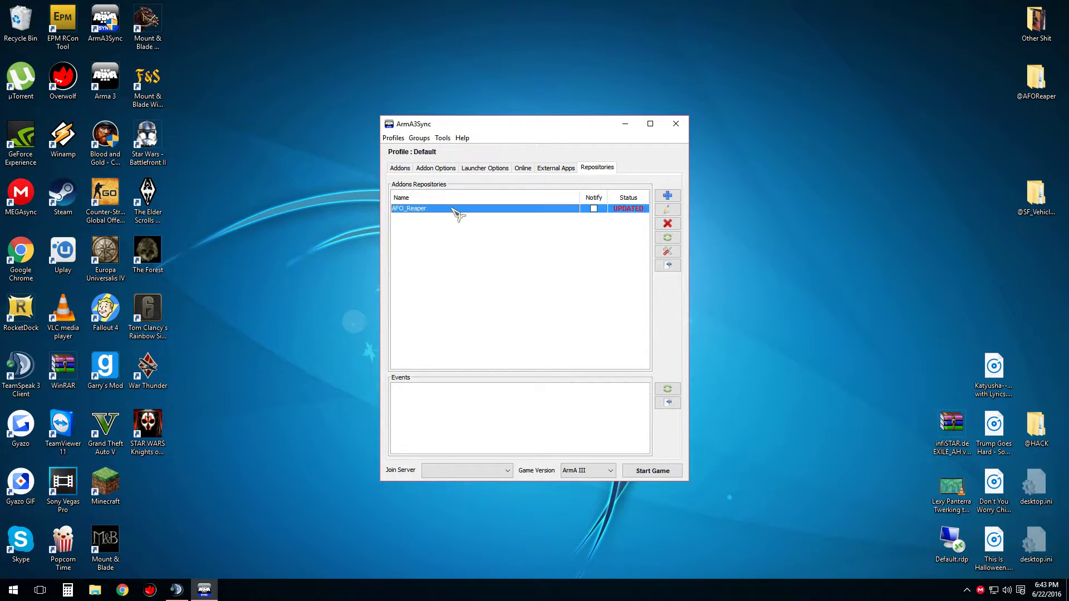
# Step: Connect to AFO_Reaper and set its destination folder to E:\Steam\steamapps\common\Arma 3
pyautogui.click(668, 267)
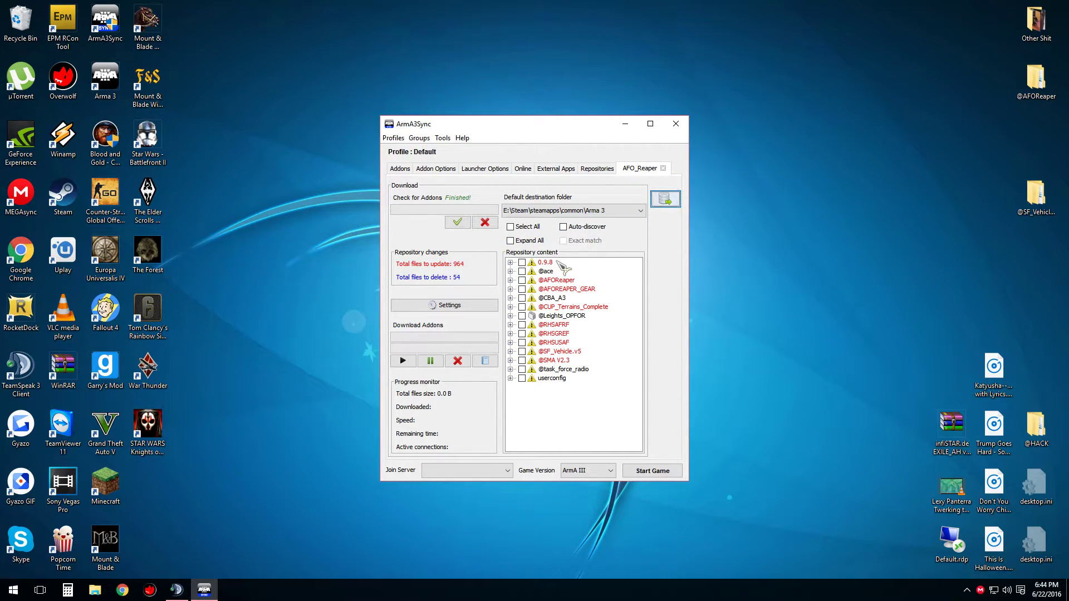
pyautogui.click(564, 212)
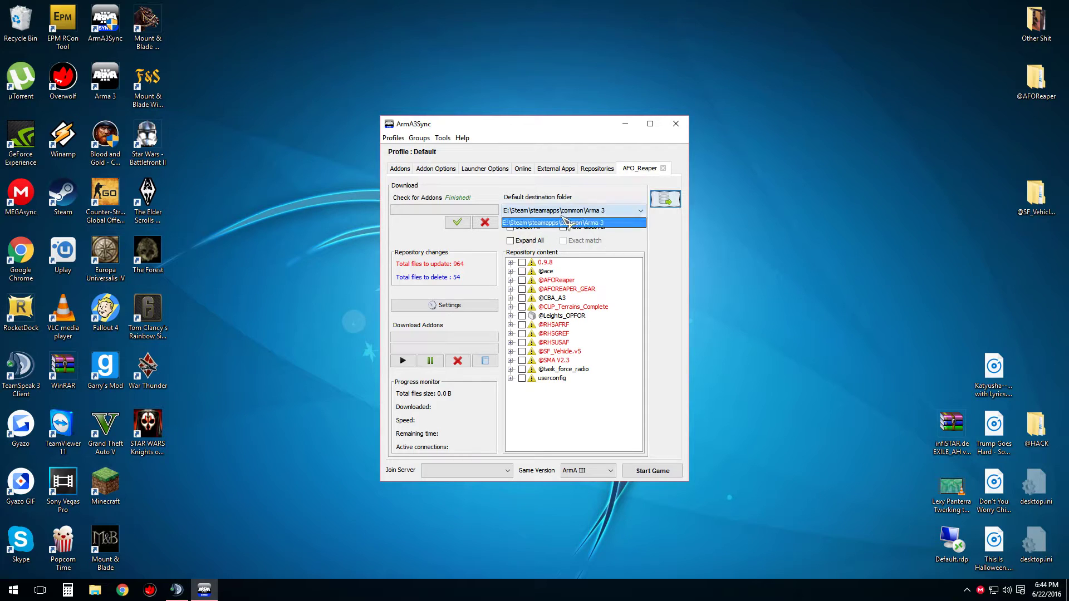
pyautogui.click(564, 221)
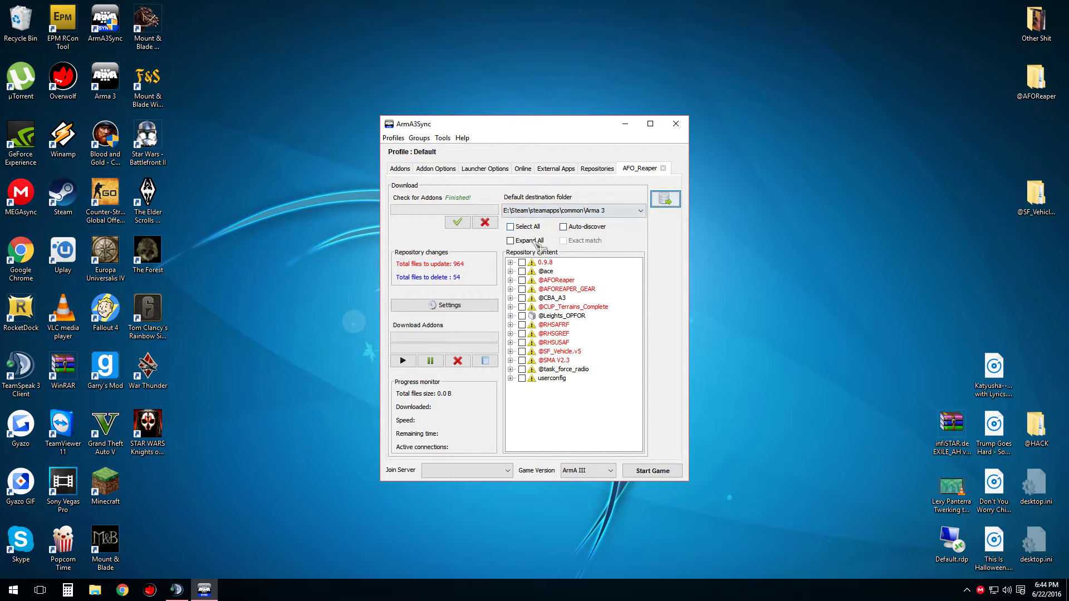
pyautogui.click(552, 298)
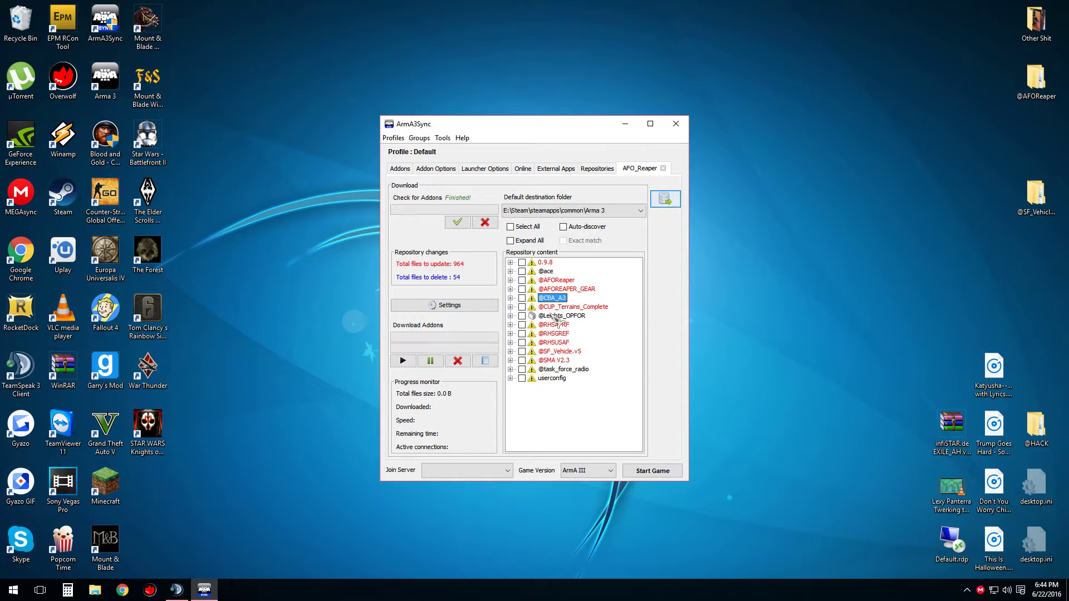
pyautogui.click(558, 316)
# Step: Look over the repository's addon entries, expanding and collapsing the 0.9.8 entry
pyautogui.click(555, 379)
pyautogui.click(556, 370)
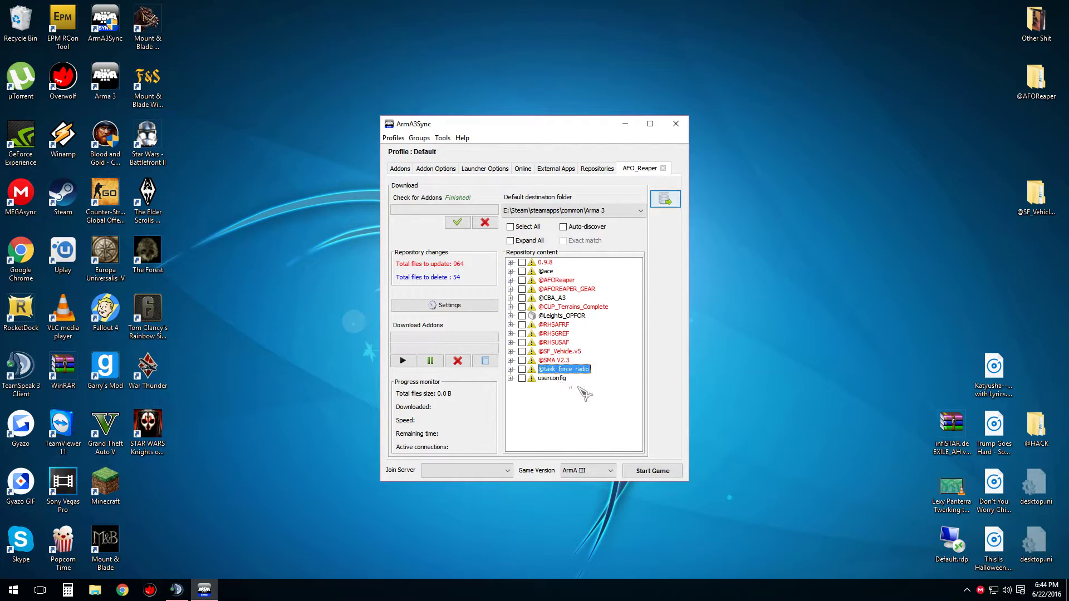
pyautogui.click(545, 263)
pyautogui.click(510, 262)
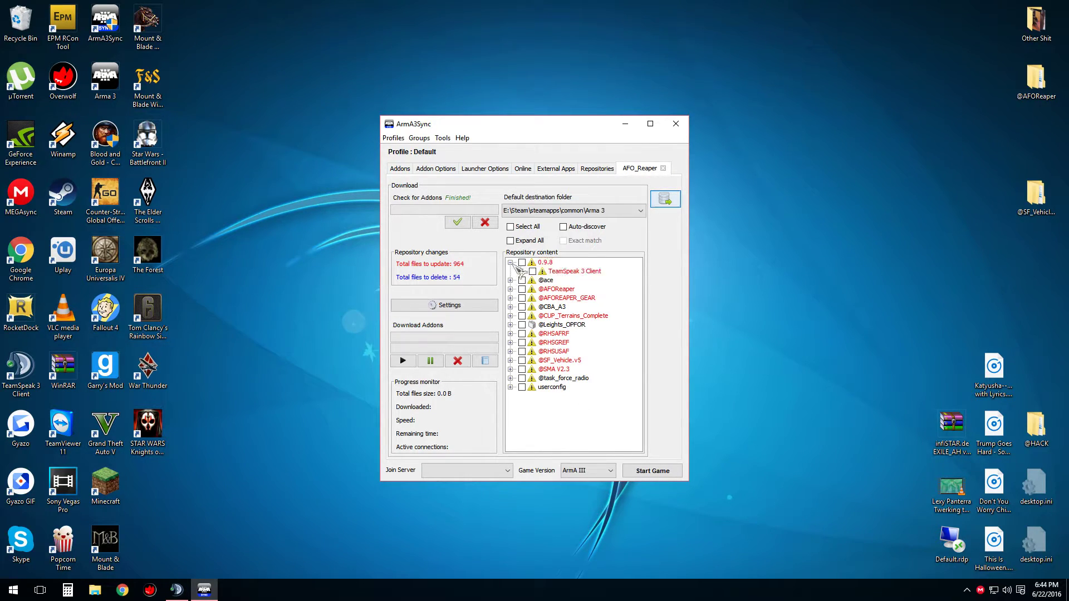
pyautogui.click(510, 262)
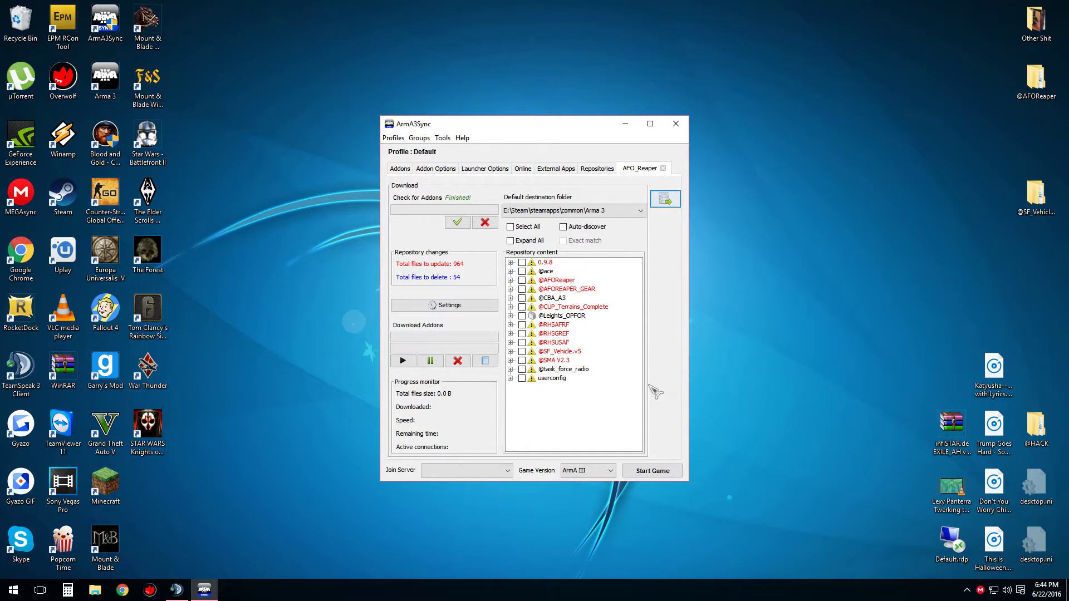
# Step: Tick Select All for 21.72 GB of addons, then start and cancel the download
pyautogui.click(522, 228)
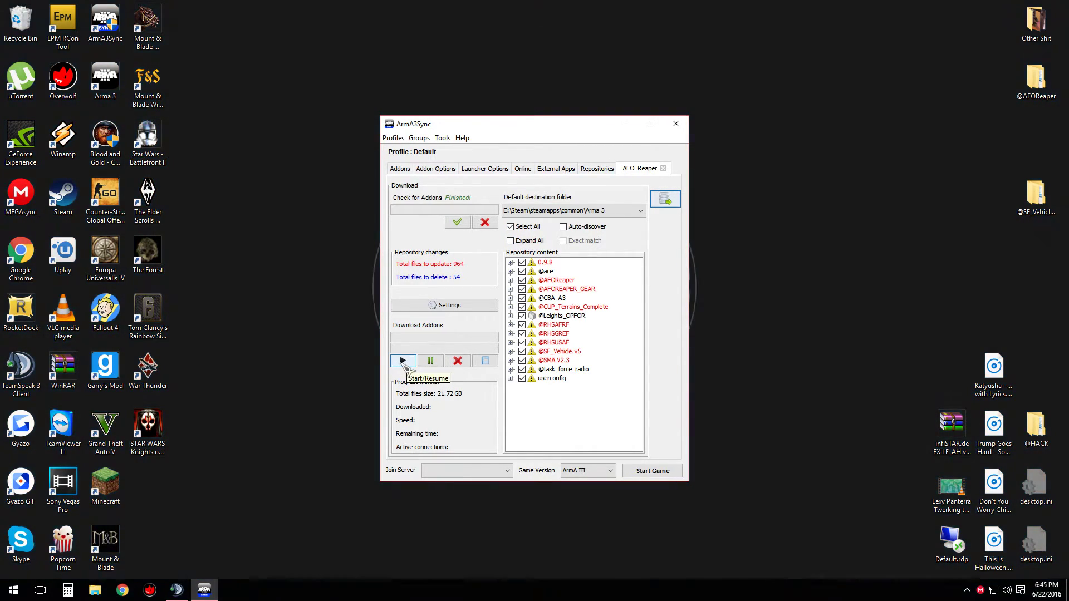
pyautogui.click(402, 360)
pyautogui.click(458, 362)
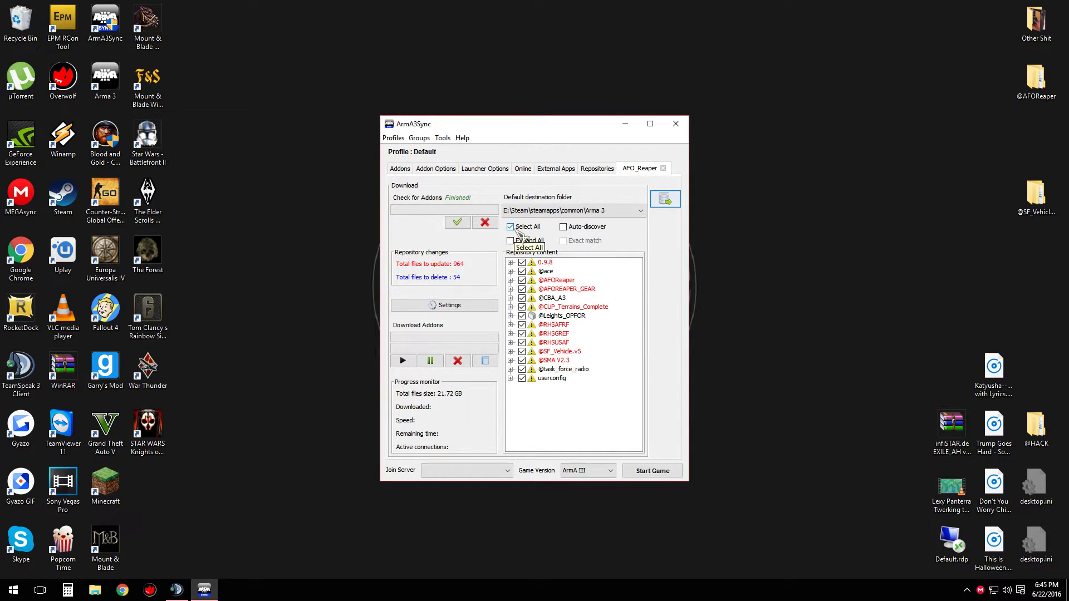
# Step: Launch Arma 3 Launcher, unload all mods on the MODS page, and start adding a local mod
pyautogui.moveTo(495, 130); pyautogui.dragTo(775, 109)
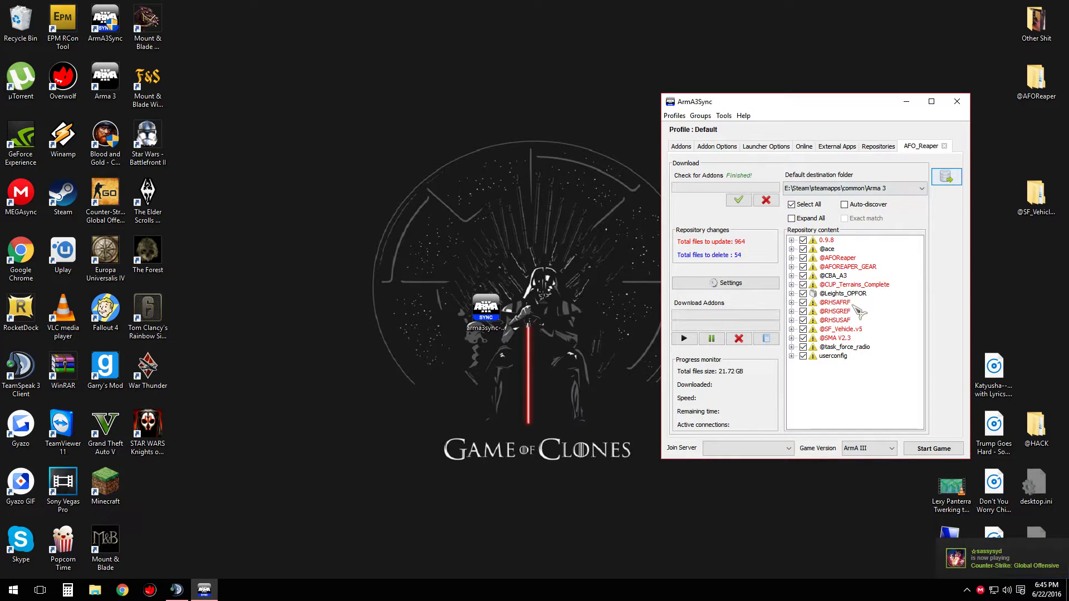
pyautogui.click(102, 84)
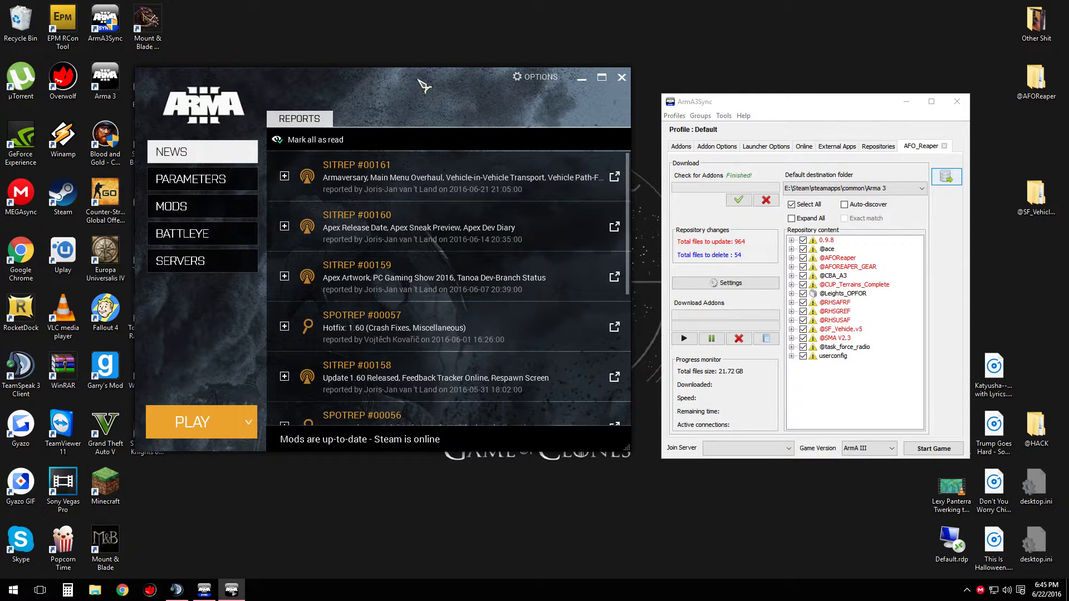
pyautogui.click(208, 206)
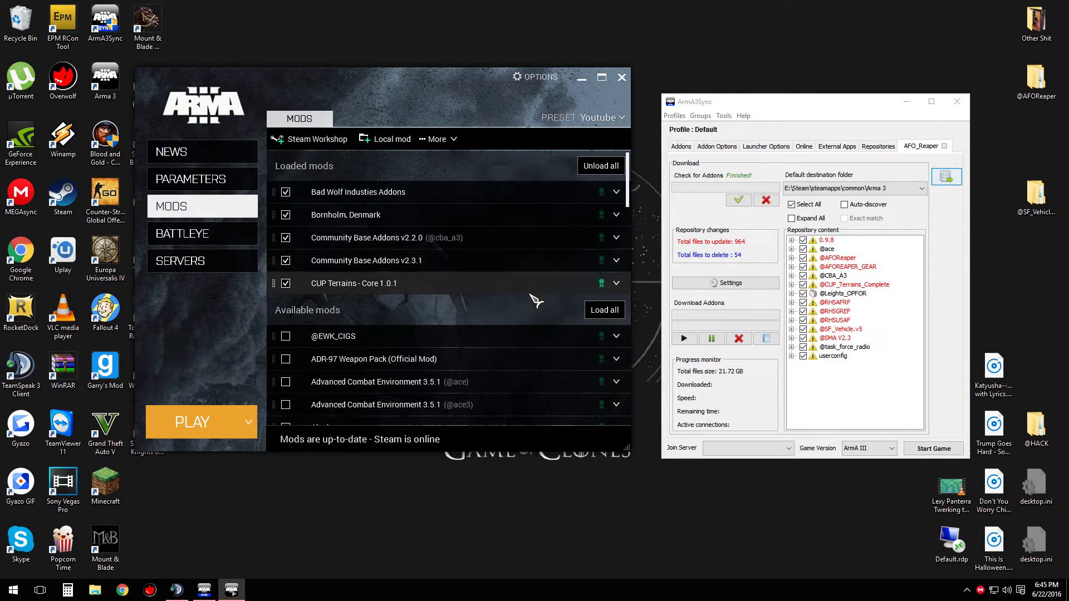
pyautogui.click(601, 166)
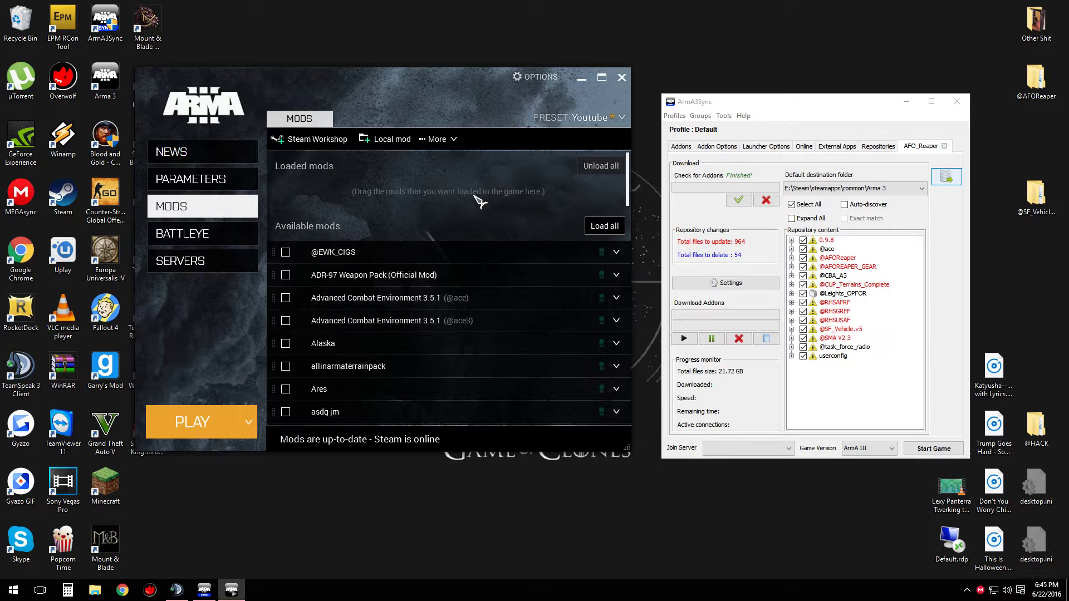
pyautogui.click(399, 148)
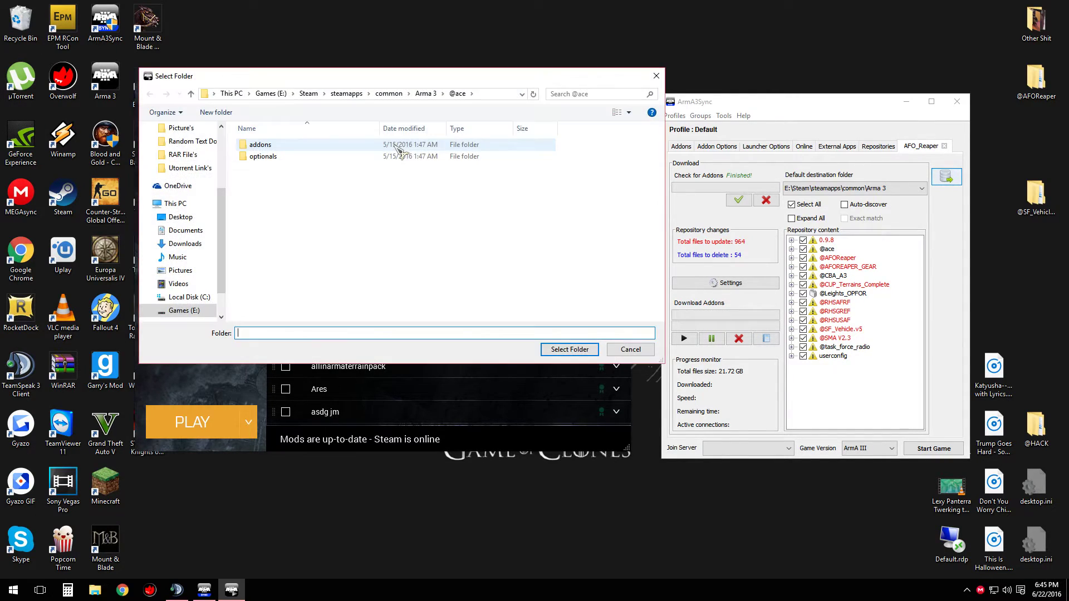
# Step: Go up to the Arma 3 game folder in the folder picker
pyautogui.click(426, 94)
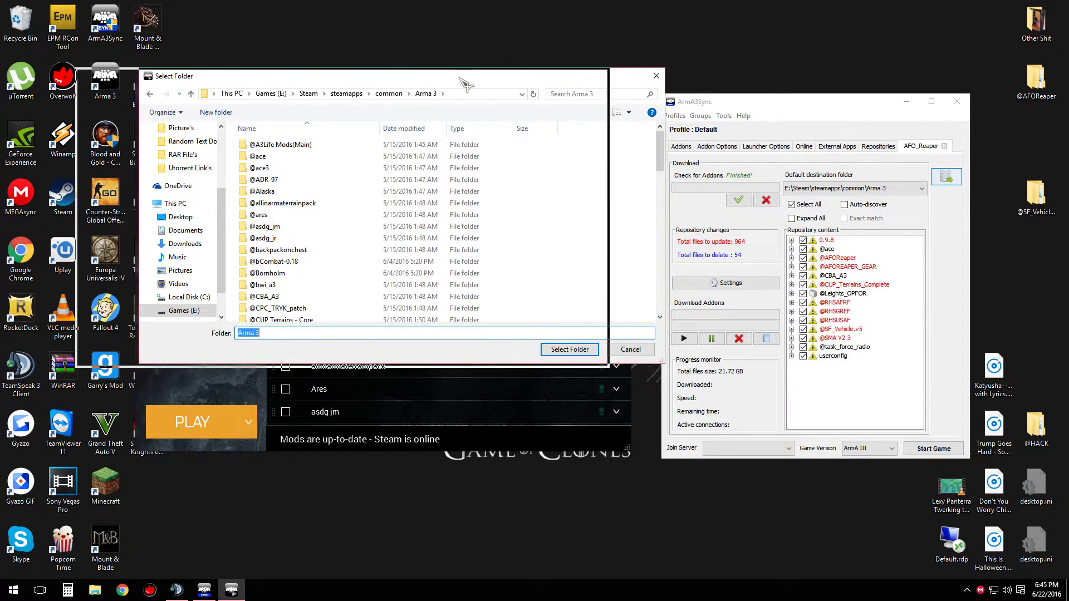
pyautogui.moveTo(519, 78); pyautogui.dragTo(460, 77)
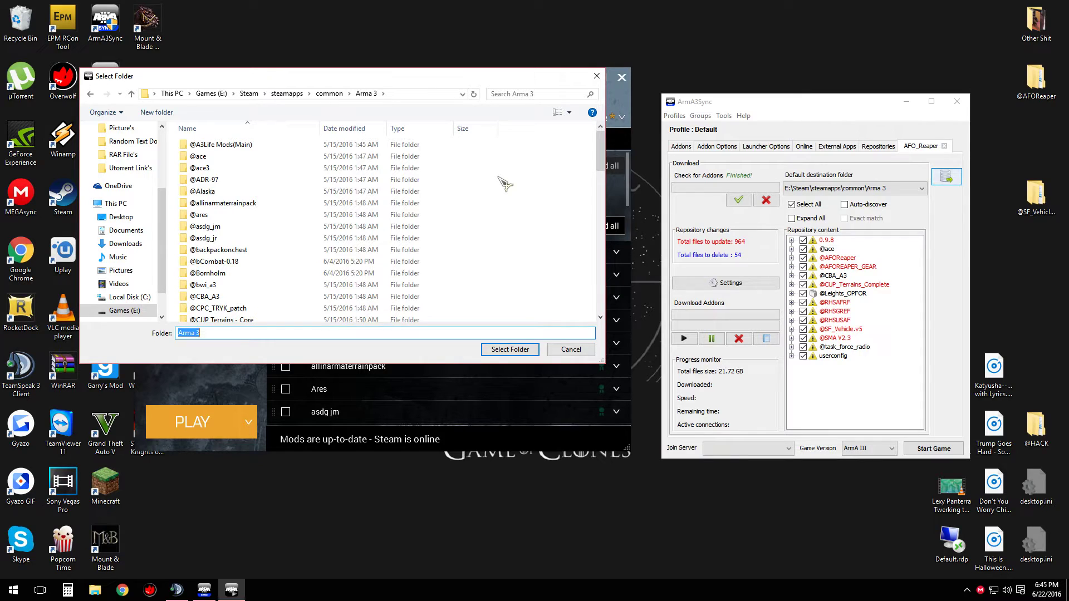
pyautogui.scroll(-12, 504, 184)
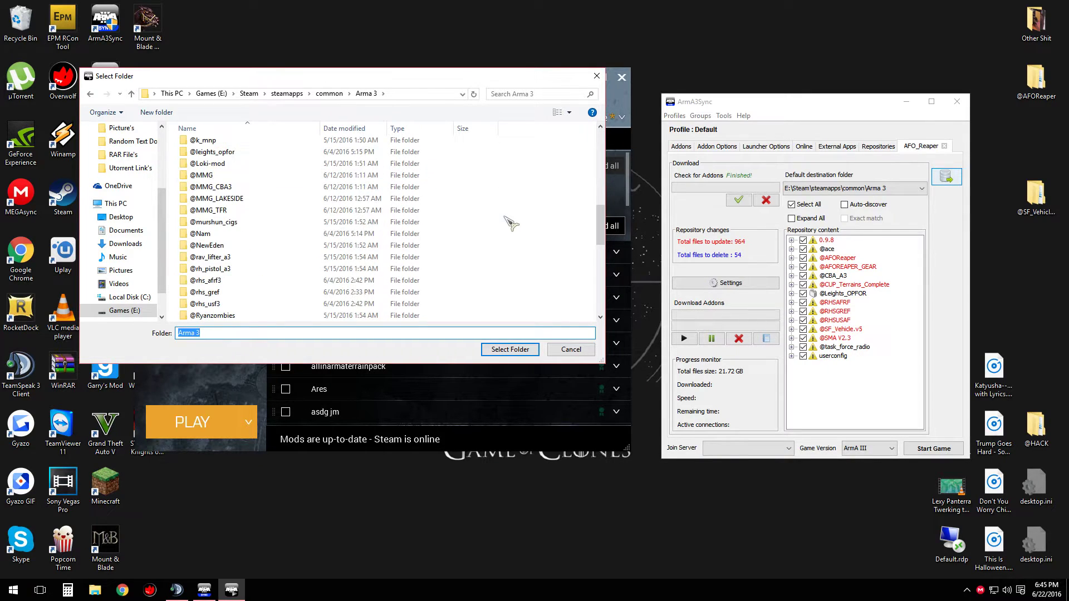
pyautogui.scroll(12, 601, 308)
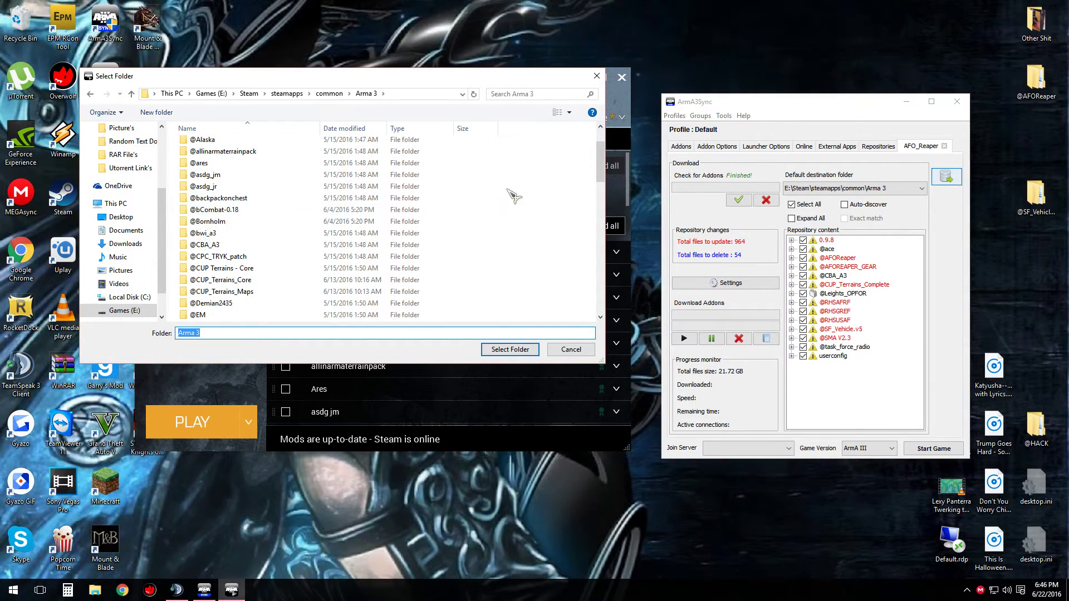
pyautogui.scroll(2, 606, 145)
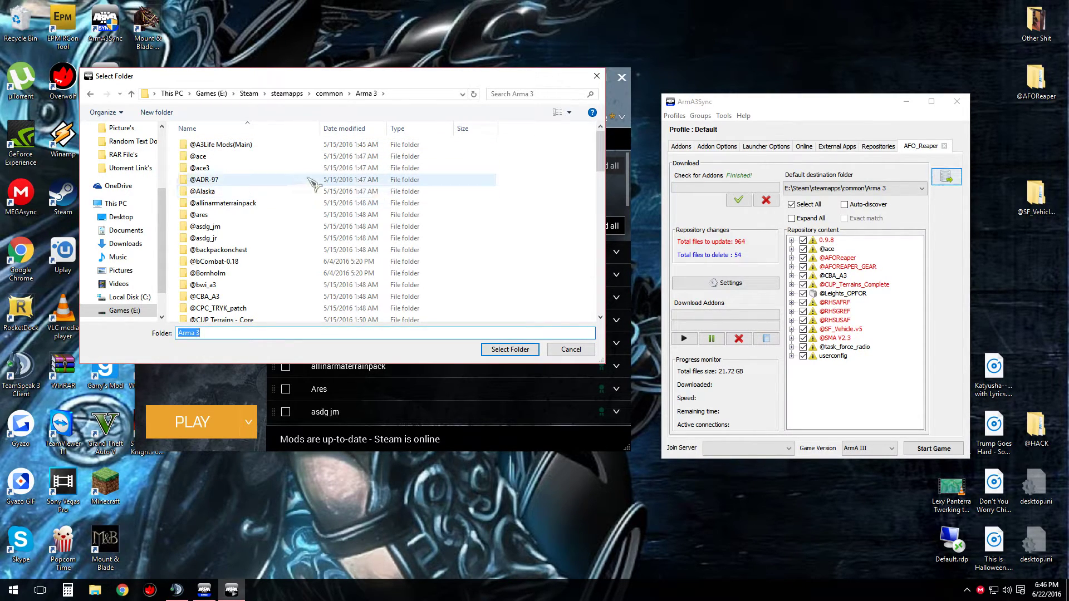
pyautogui.click(340, 146)
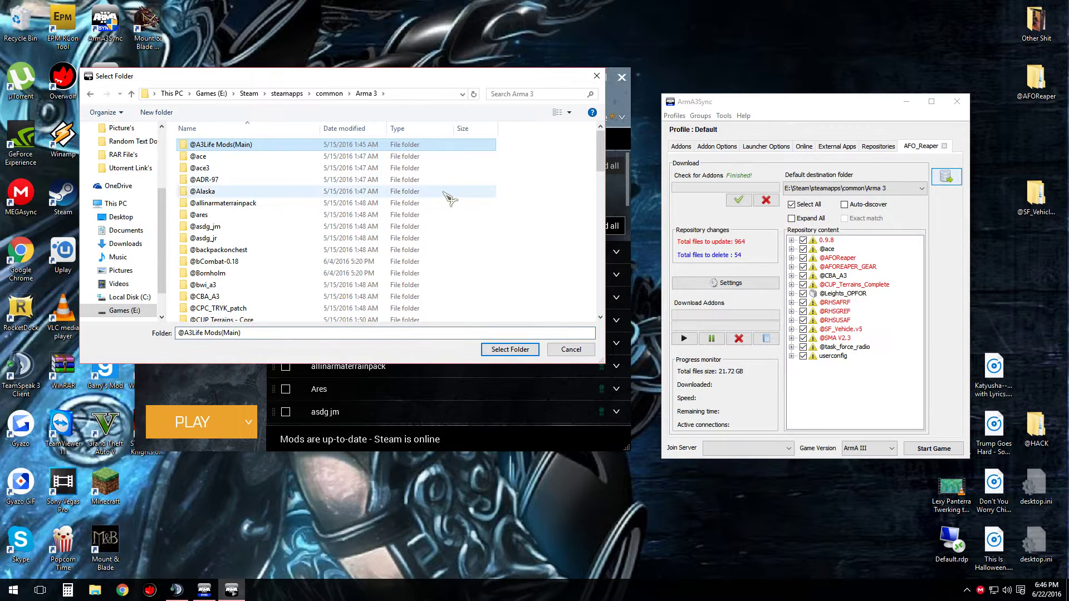
pyautogui.click(341, 170)
pyautogui.click(363, 144)
pyautogui.keyDown('ctrl'); pyautogui.click(351, 168); pyautogui.keyUp('ctrl')
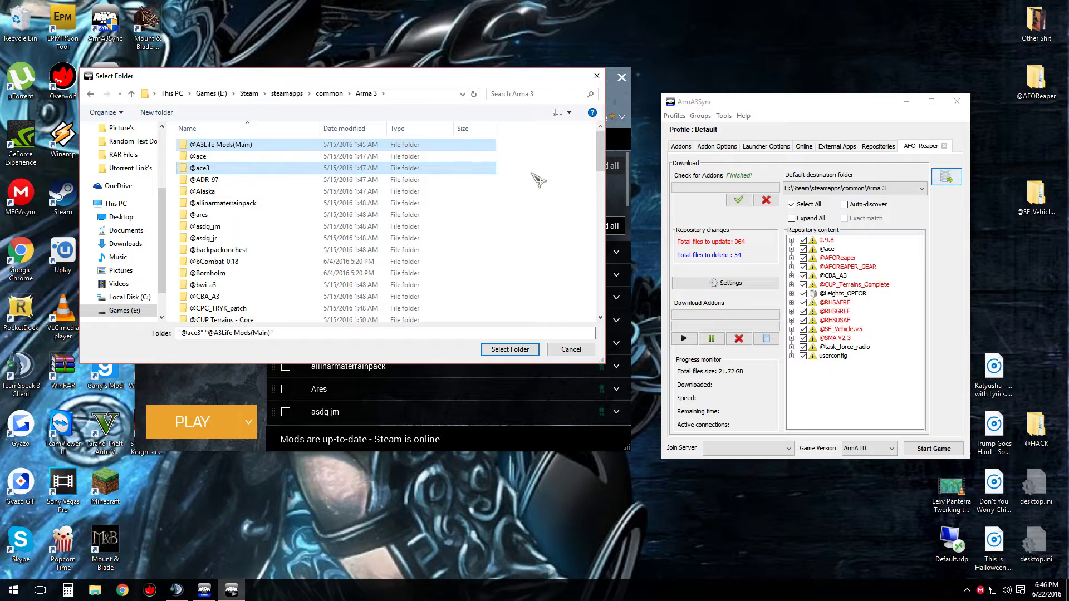
pyautogui.keyDown('ctrl'); pyautogui.click(239, 204); pyautogui.keyUp('ctrl')
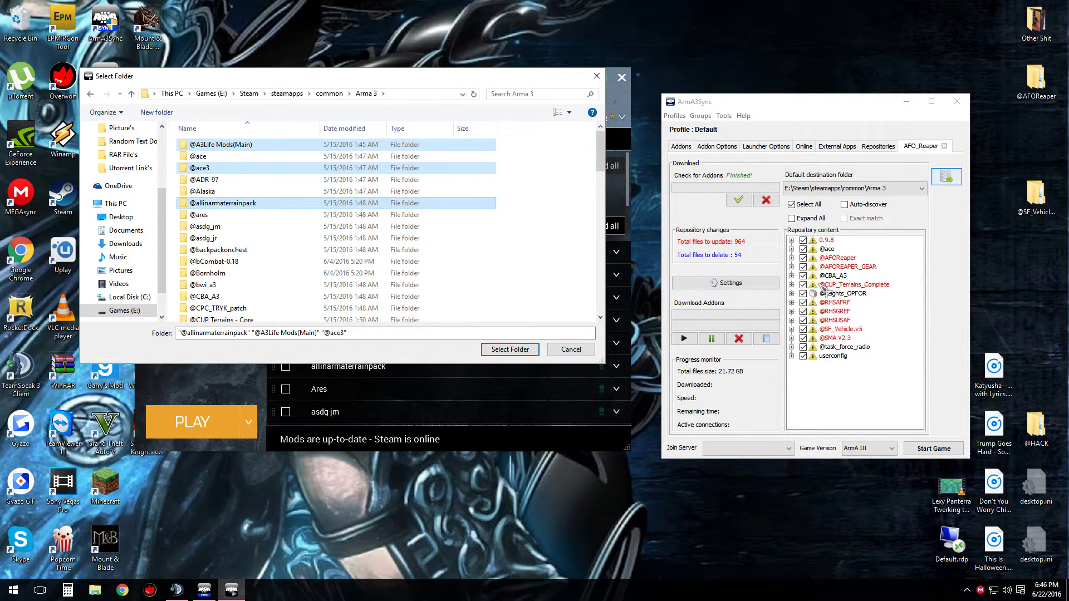
pyautogui.keyDown('ctrl'); pyautogui.click(262, 227); pyautogui.keyUp('ctrl')
pyautogui.keyDown('ctrl'); pyautogui.click(222, 262); pyautogui.keyUp('ctrl')
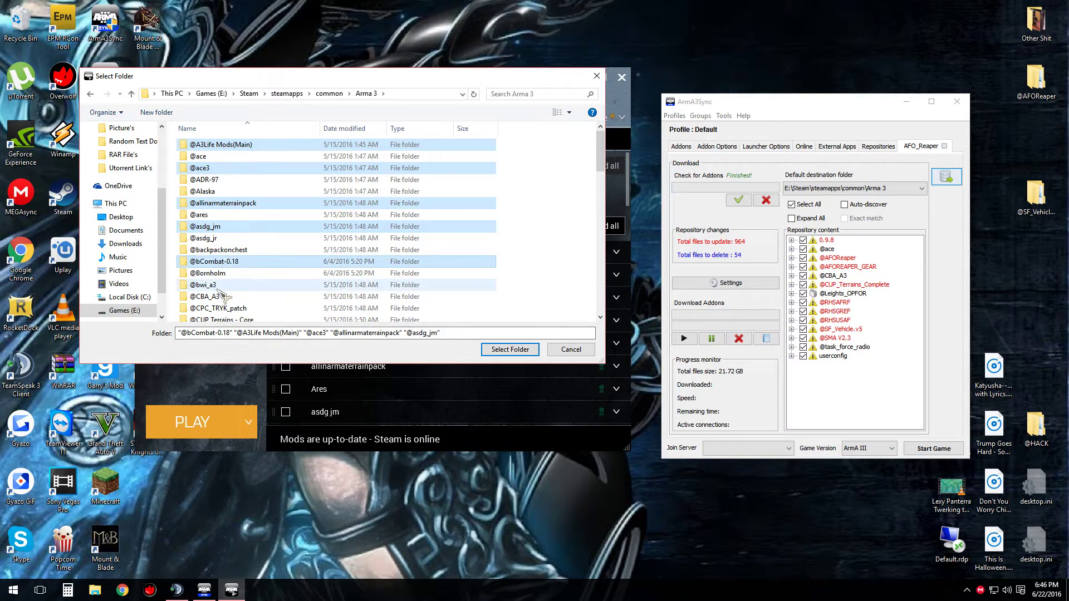
pyautogui.keyDown('ctrl'); pyautogui.click(218, 286); pyautogui.keyUp('ctrl')
pyautogui.keyDown('ctrl'); pyautogui.click(220, 307); pyautogui.keyUp('ctrl')
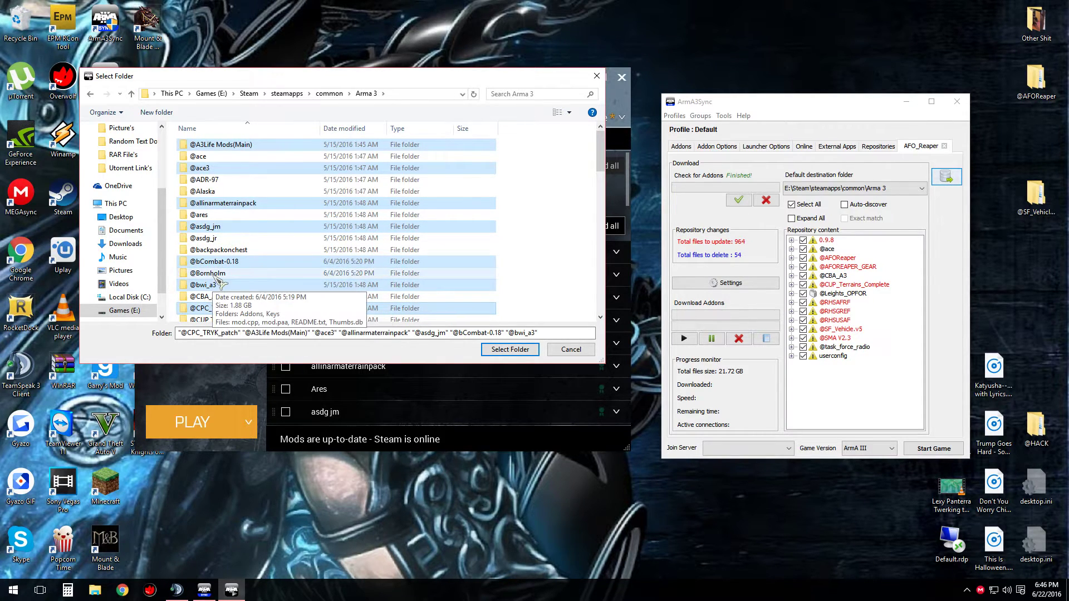
pyautogui.keyDown('ctrl'); pyautogui.click(217, 273); pyautogui.keyUp('ctrl')
pyautogui.keyDown('ctrl'); pyautogui.click(234, 250); pyautogui.keyUp('ctrl')
pyautogui.keyDown('ctrl'); pyautogui.click(239, 238); pyautogui.keyUp('ctrl')
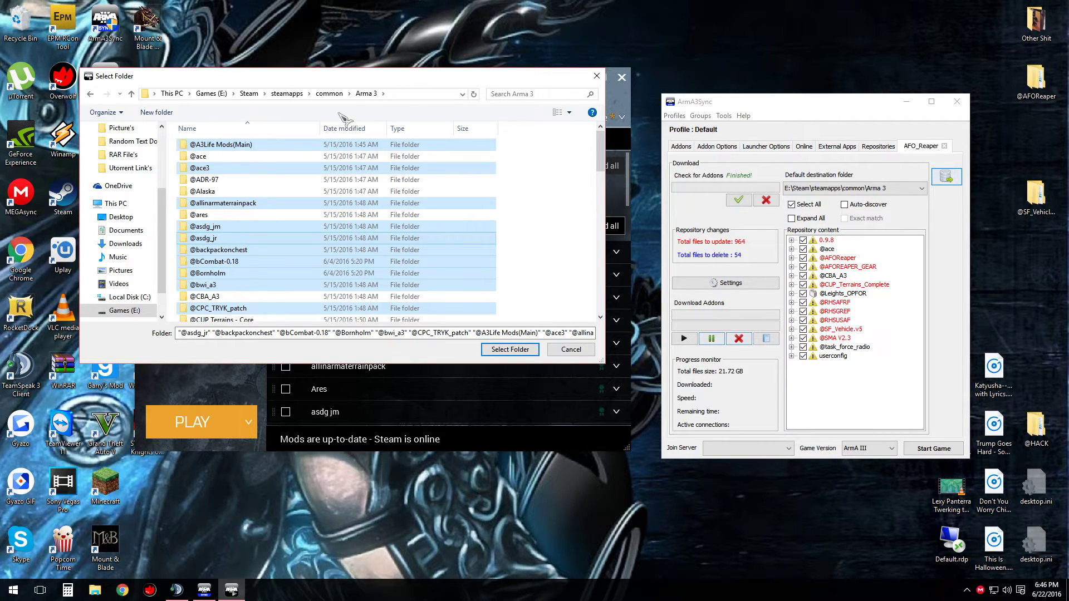
pyautogui.scroll(-5, 607, 156)
pyautogui.scroll(5, 607, 156)
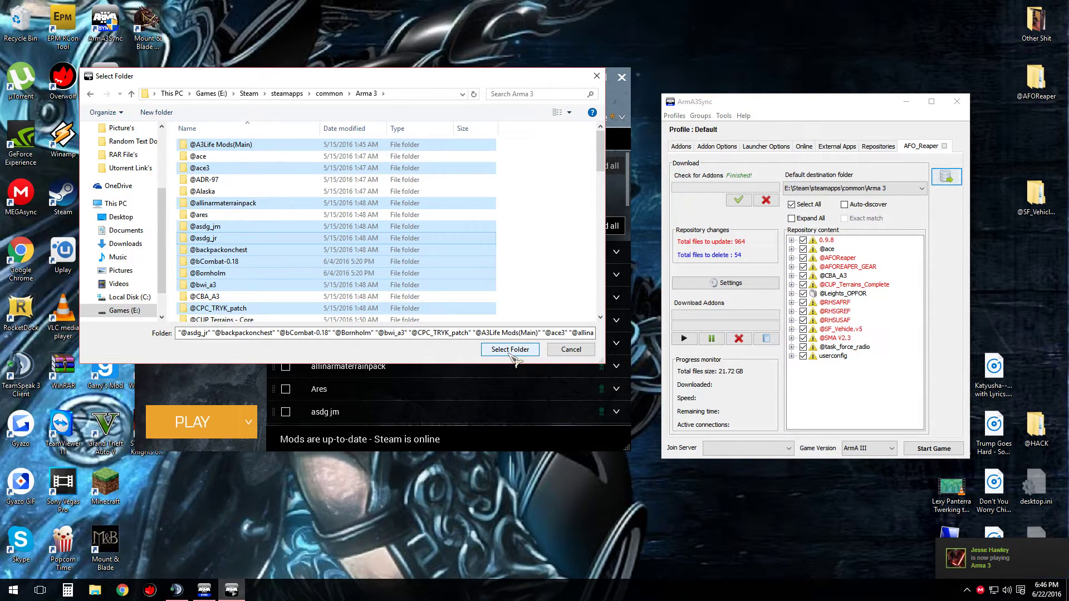
pyautogui.click(510, 351)
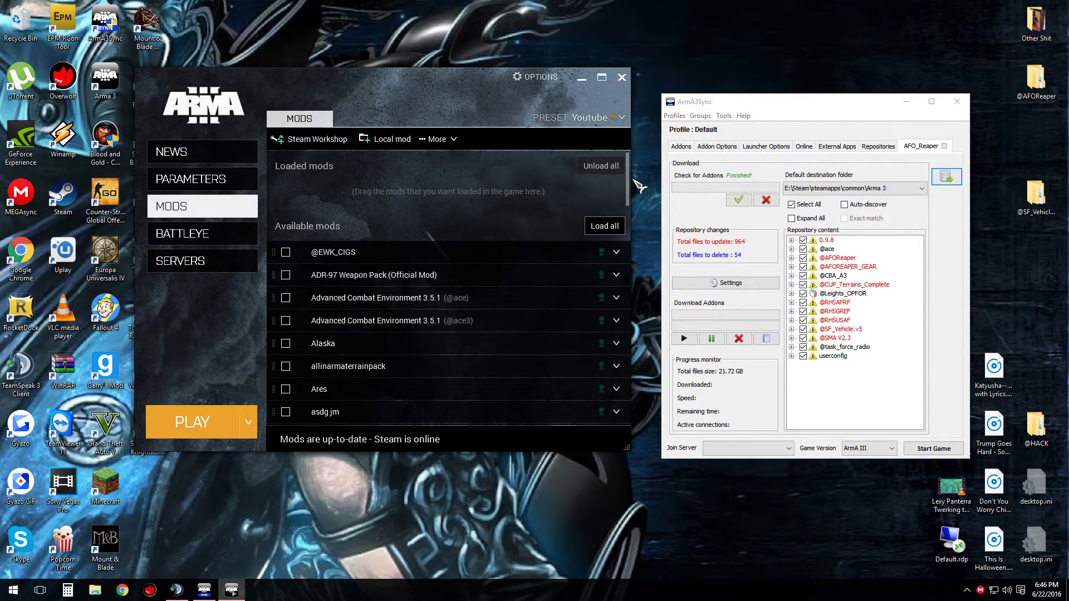
# Step: Load Jonzie Vehicles, MMG LAKESIDE and MultiNational Pack from the Mods list
pyautogui.scroll(-4, 503, 181)
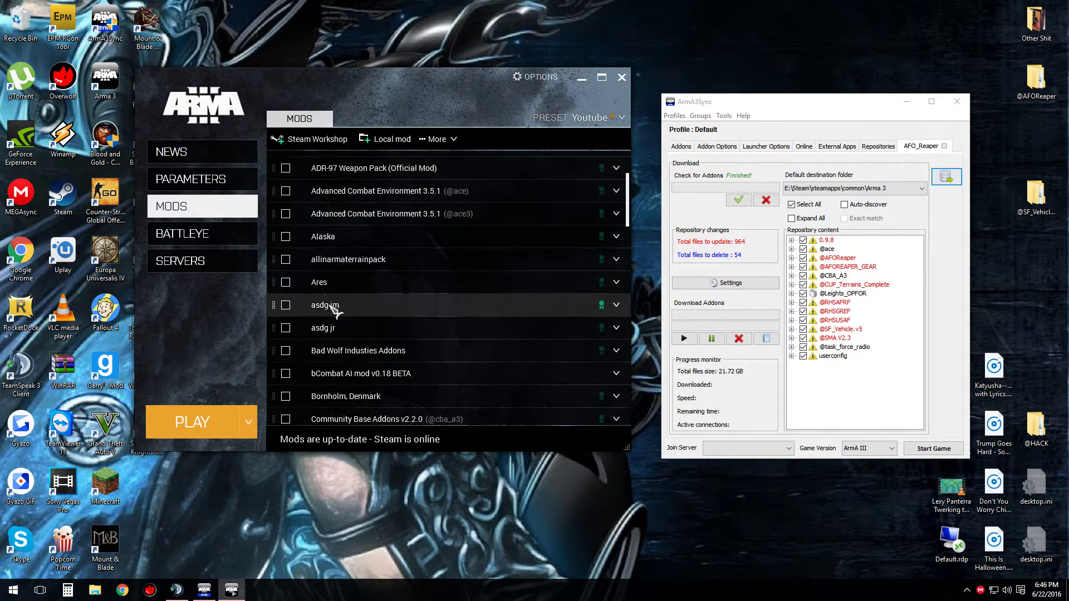
pyautogui.scroll(-10, 383, 366)
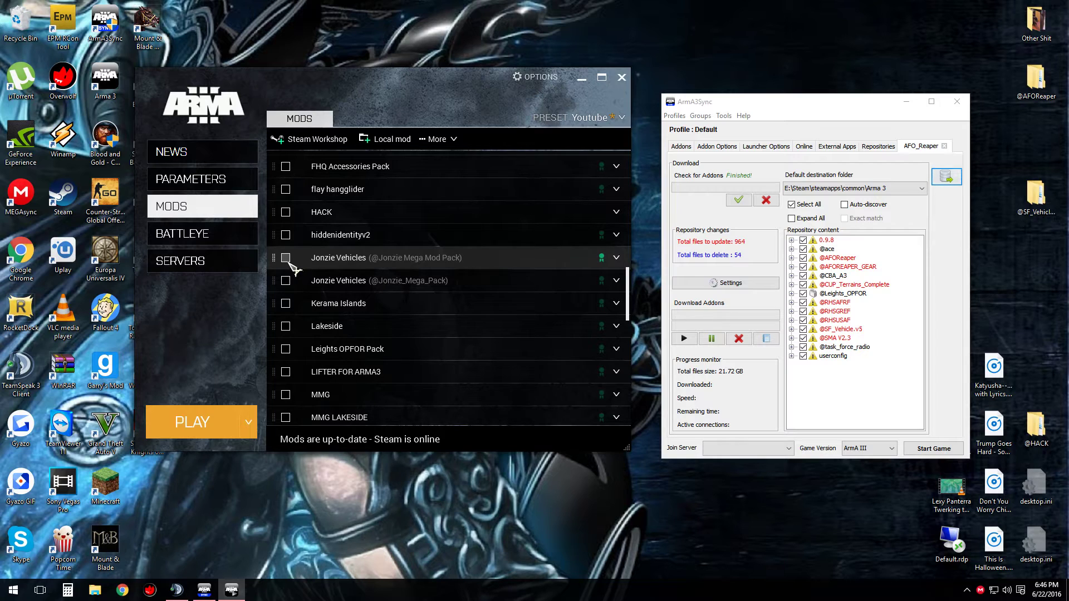
pyautogui.click(286, 182)
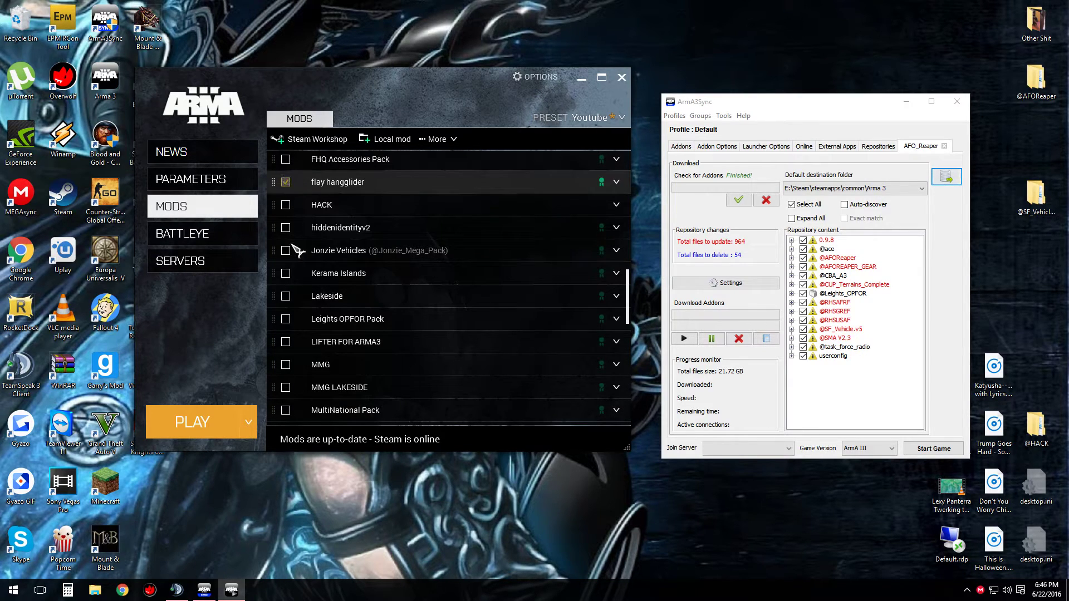
pyautogui.click(286, 387)
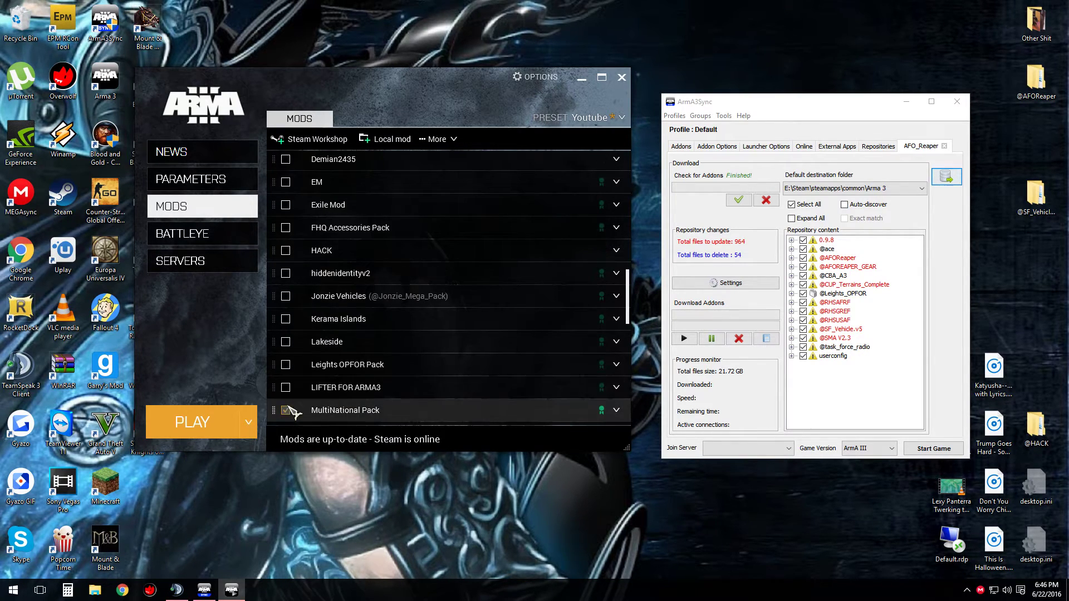
pyautogui.click(286, 410)
pyautogui.scroll(5, 432, 322)
pyautogui.scroll(3, 432, 322)
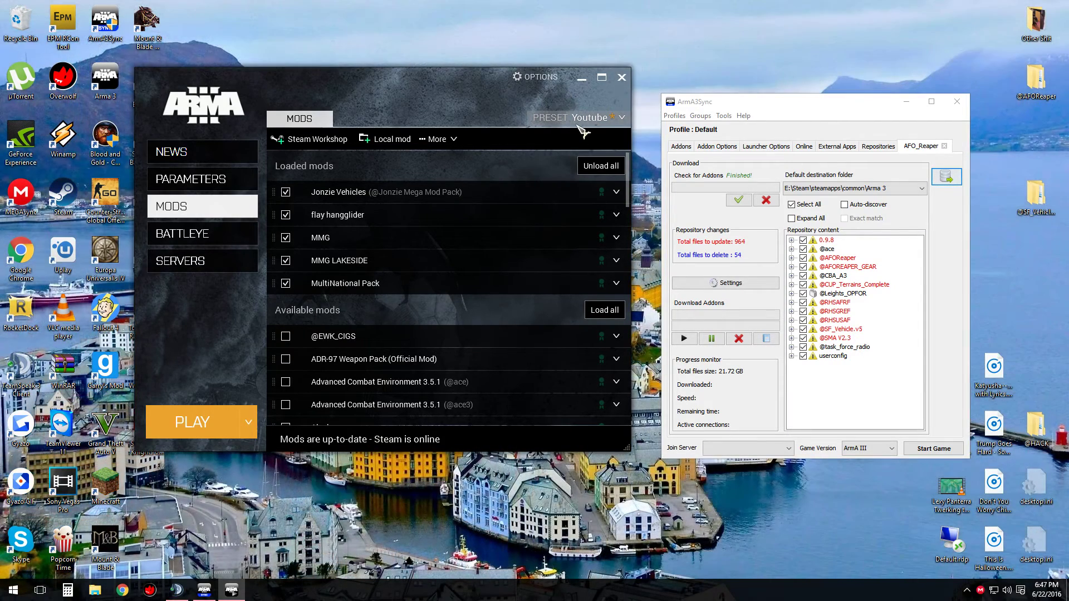
# Step: Save the loaded mods as a new preset named 'AFO REAPER'
pyautogui.click(577, 124)
pyautogui.click(557, 163)
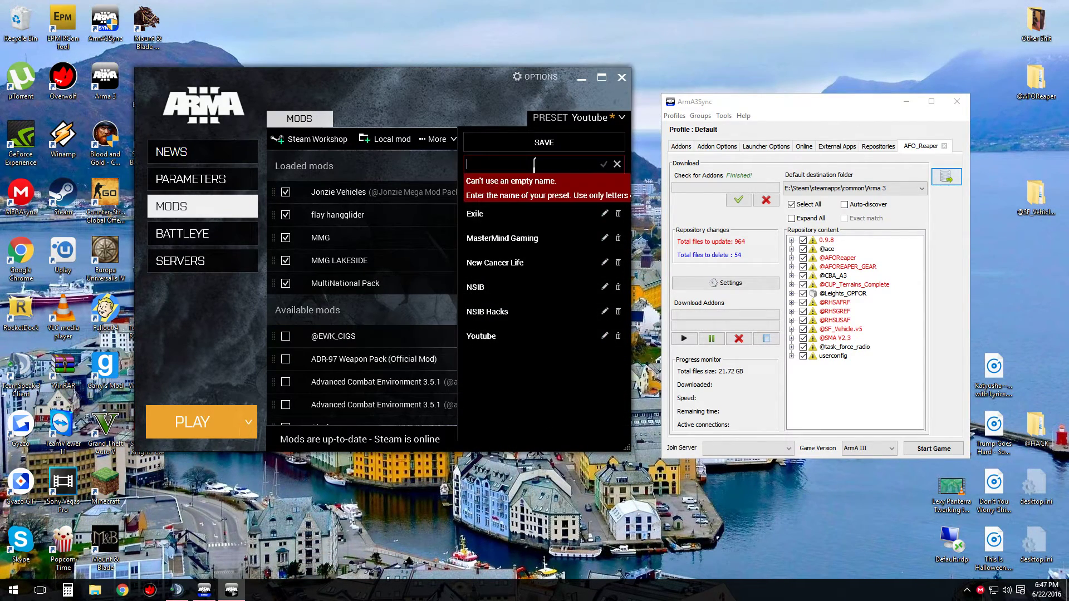
pyautogui.write('AFO REAPER')
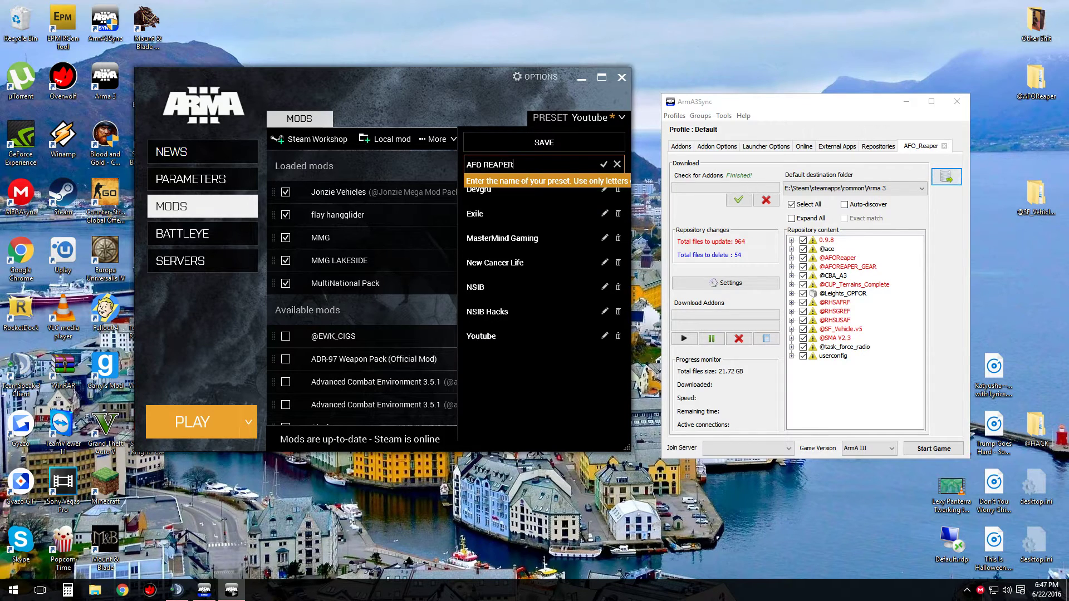
pyautogui.click(607, 166)
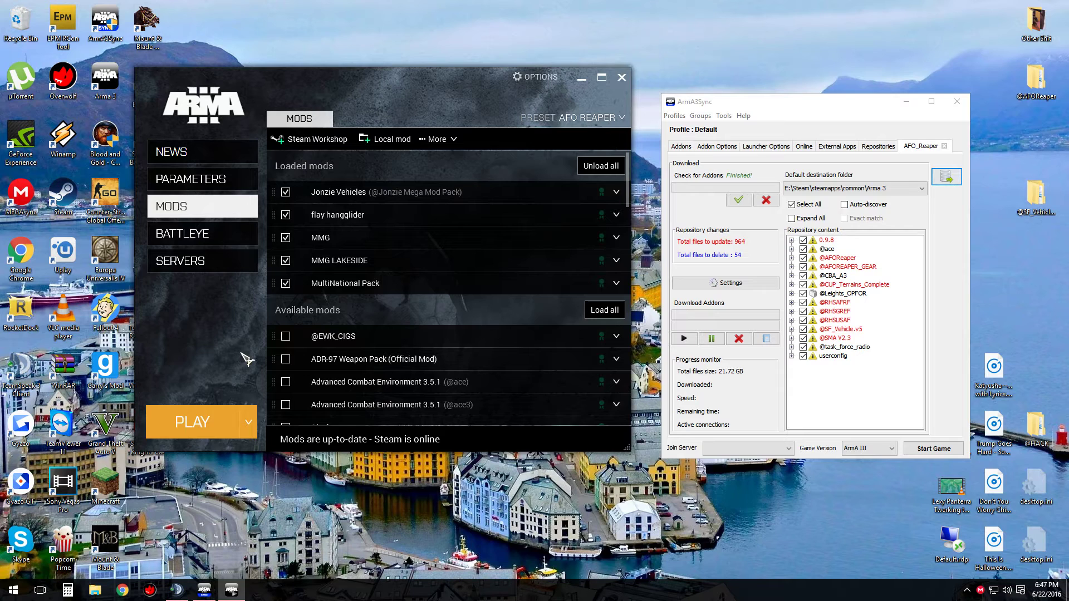
pyautogui.click(249, 423)
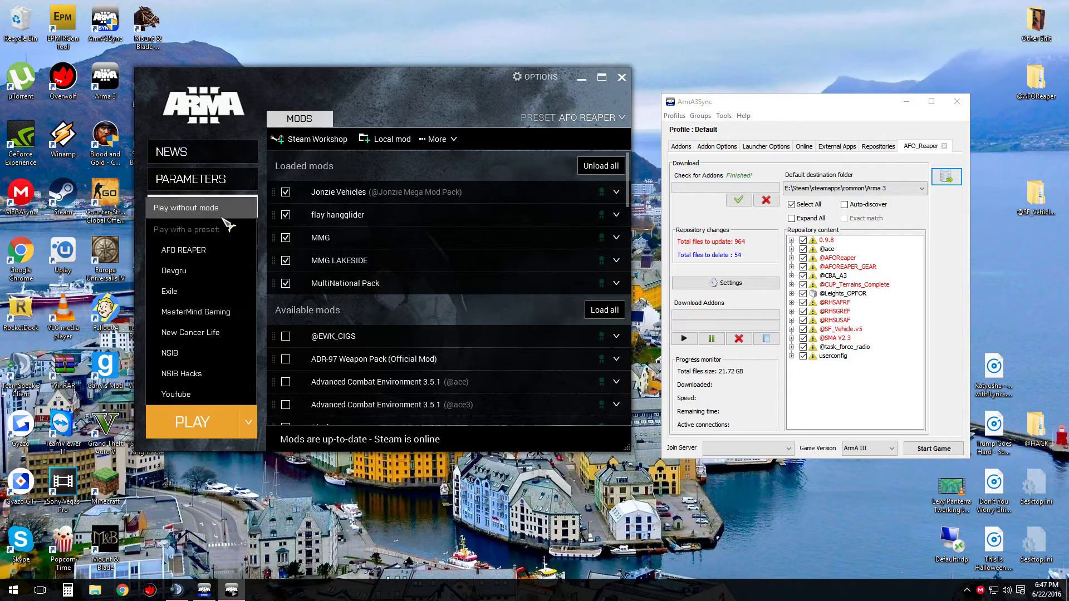
# Step: Close Arma 3 Launcher, then move ArmA3Sync to the centre and close it
pyautogui.click(621, 77)
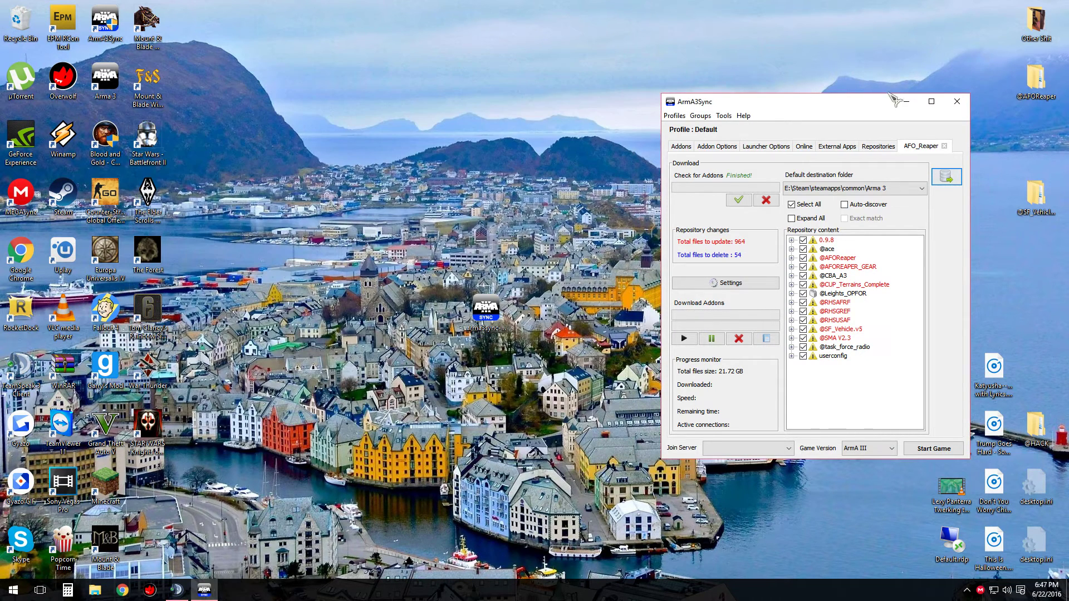
pyautogui.moveTo(855, 100); pyautogui.dragTo(532, 102)
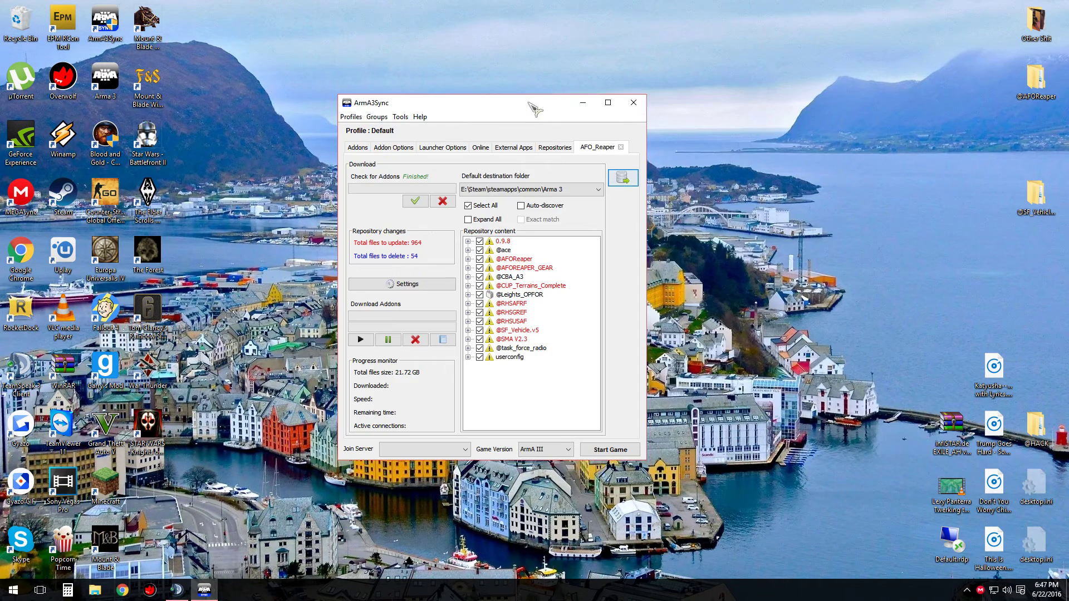
pyautogui.click(632, 107)
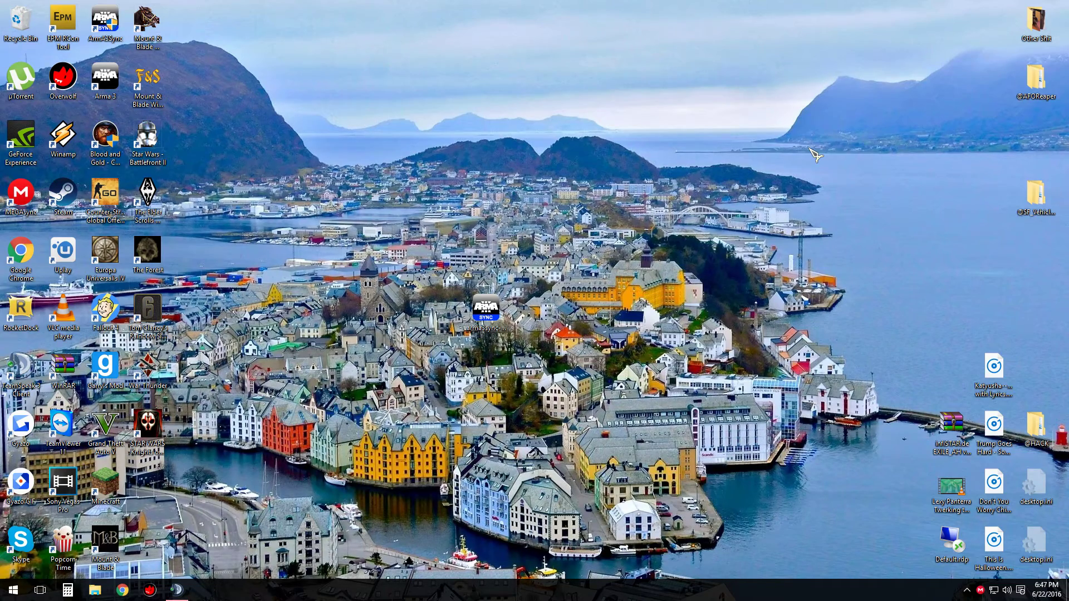
pyautogui.click(177, 590)
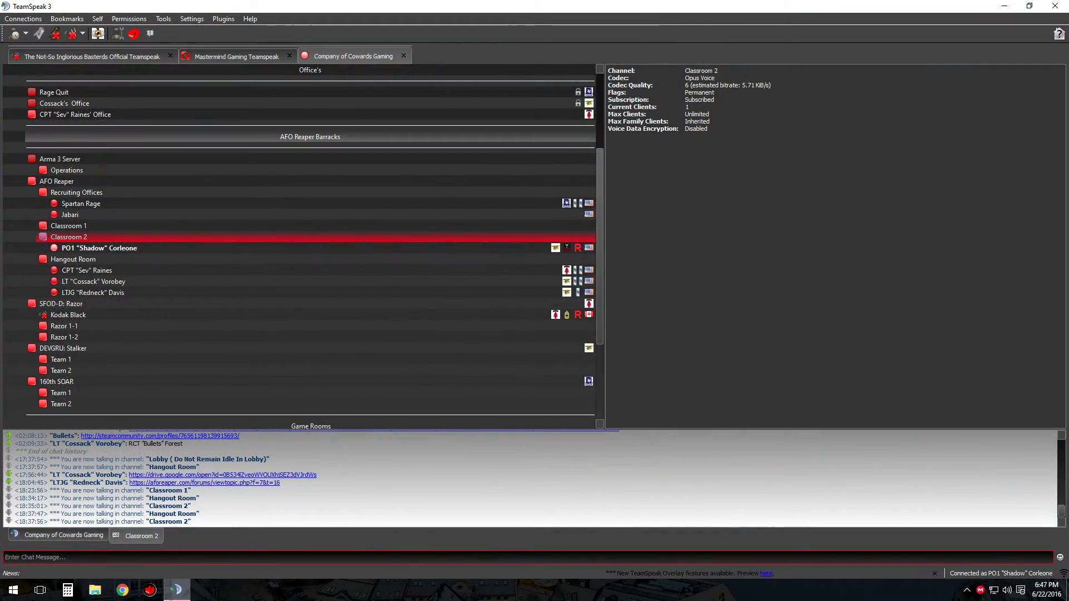
pyautogui.press('super+d')
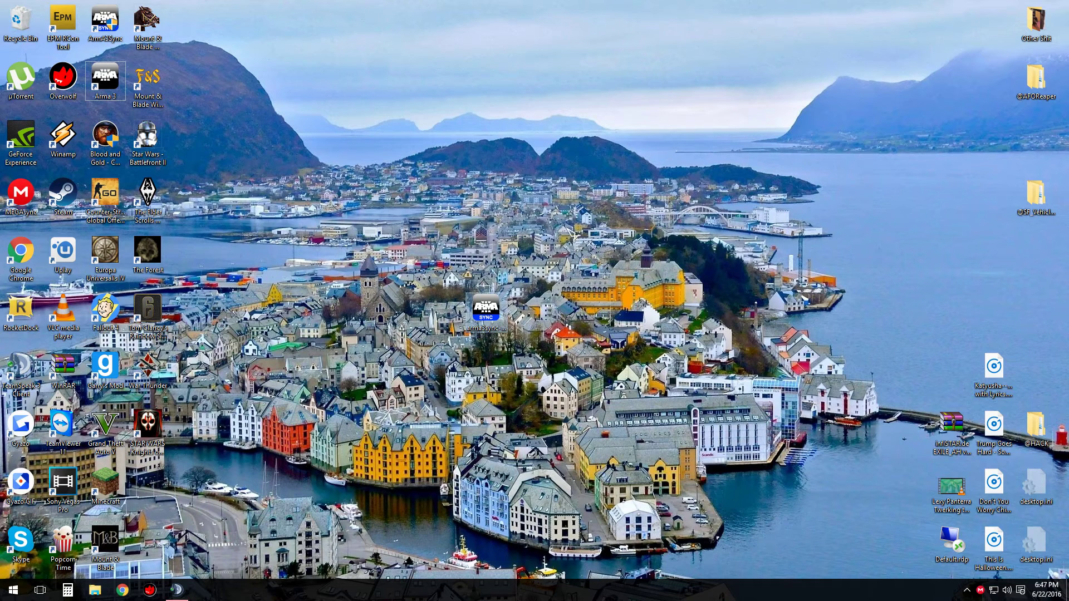
pyautogui.click(486, 306)
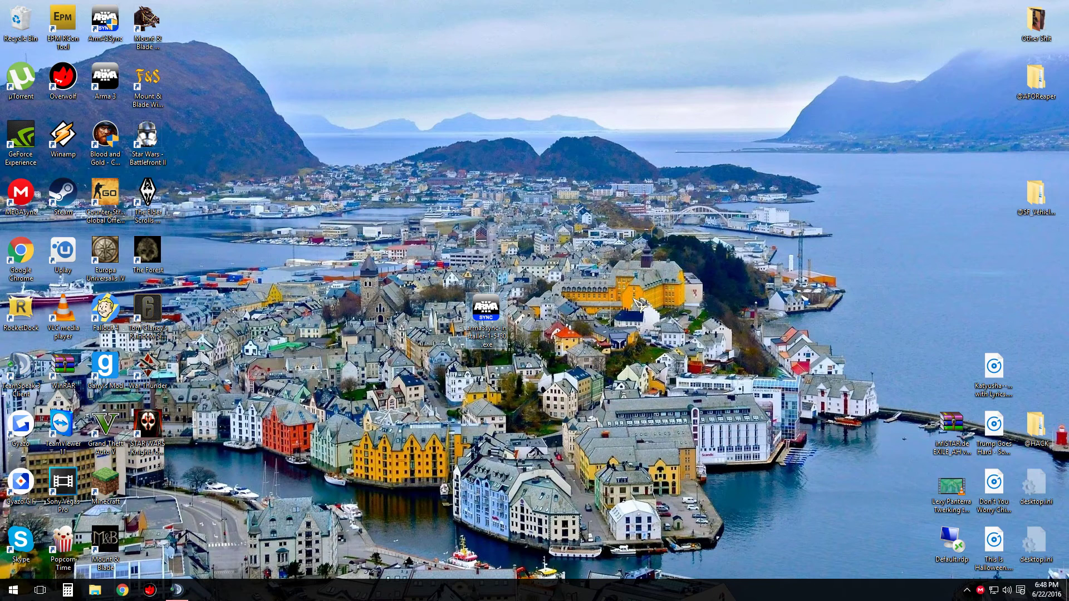
pyautogui.click(601, 279)
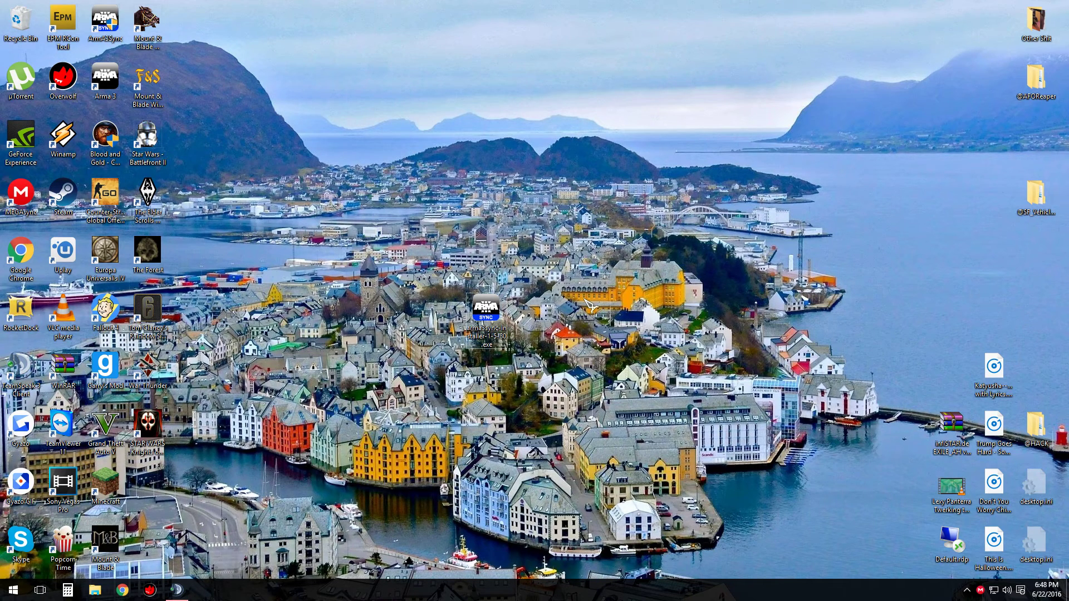